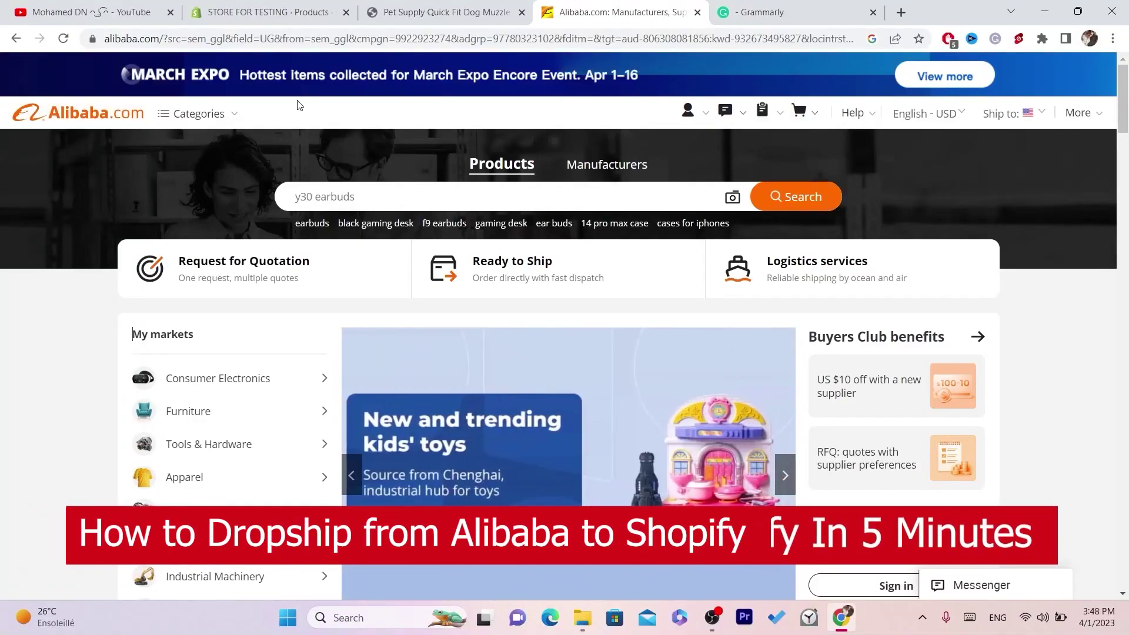
# Compare the Alibaba homepage and dog muzzle product tabs, then bring up the Shopify admin humidifier product
pyautogui.click(447, 11)
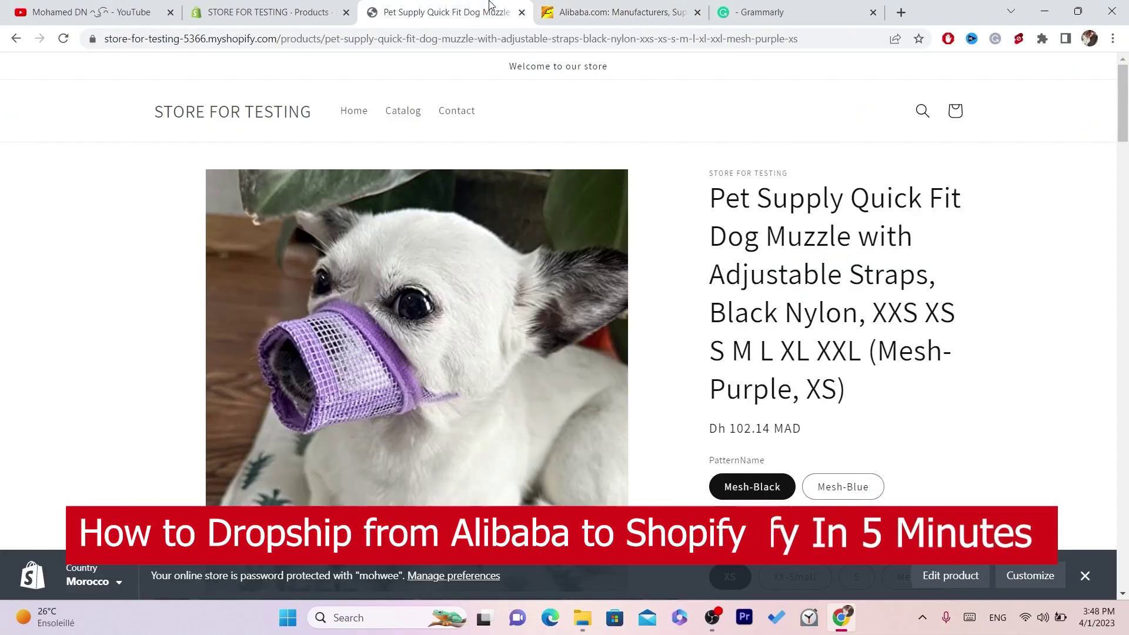
pyautogui.click(647, 11)
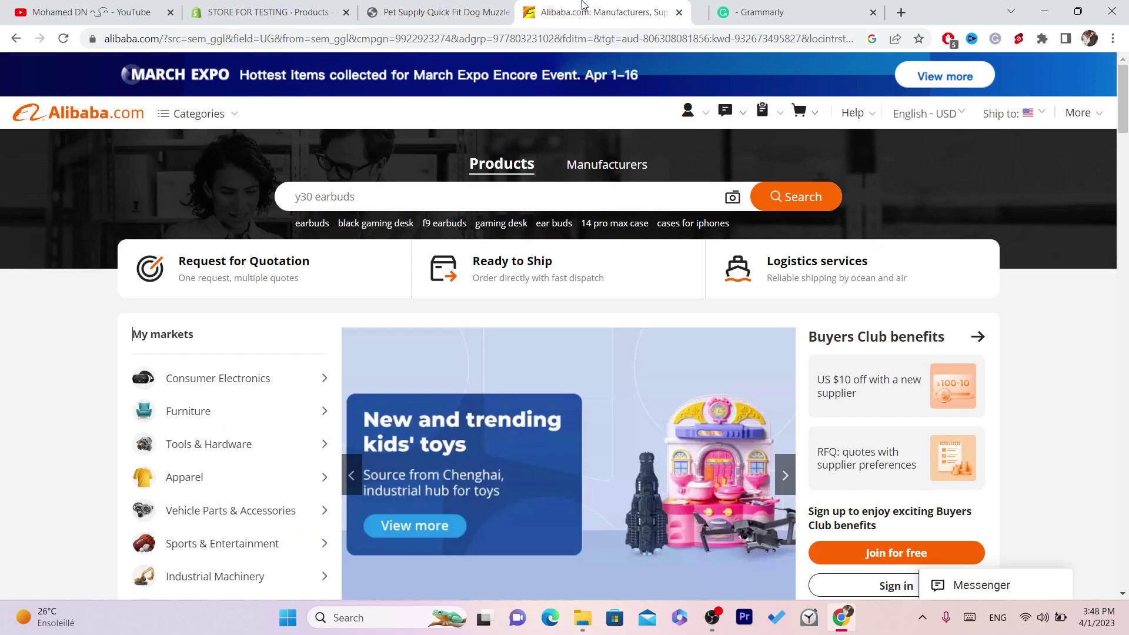
pyautogui.click(410, 8)
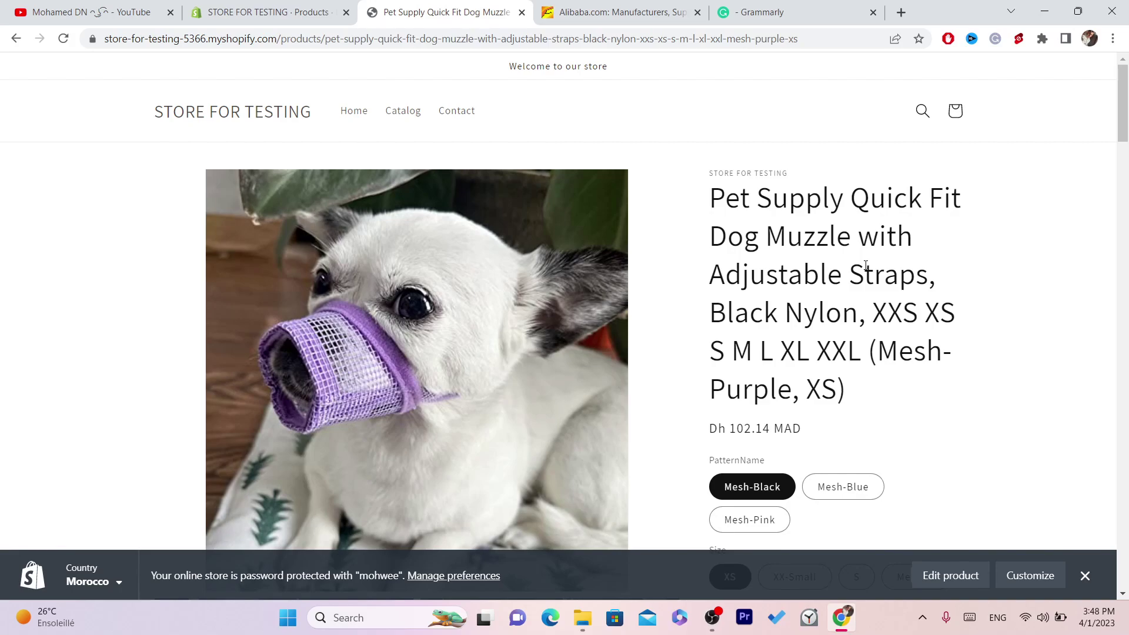
pyautogui.click(587, 6)
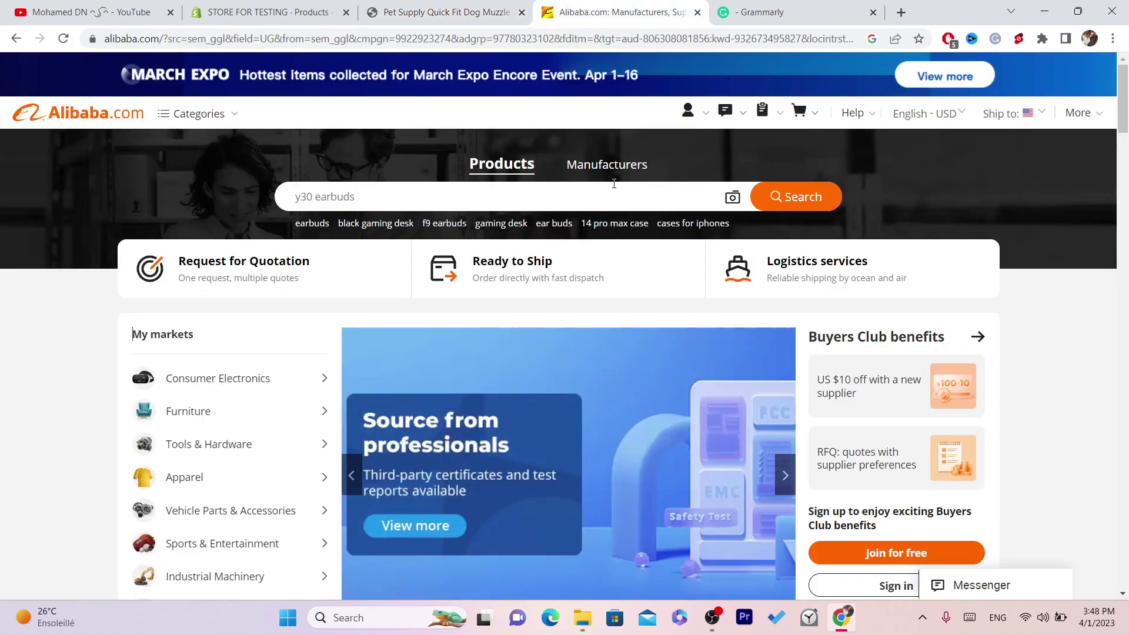
pyautogui.click(488, 9)
pyautogui.click(661, 5)
pyautogui.click(452, 11)
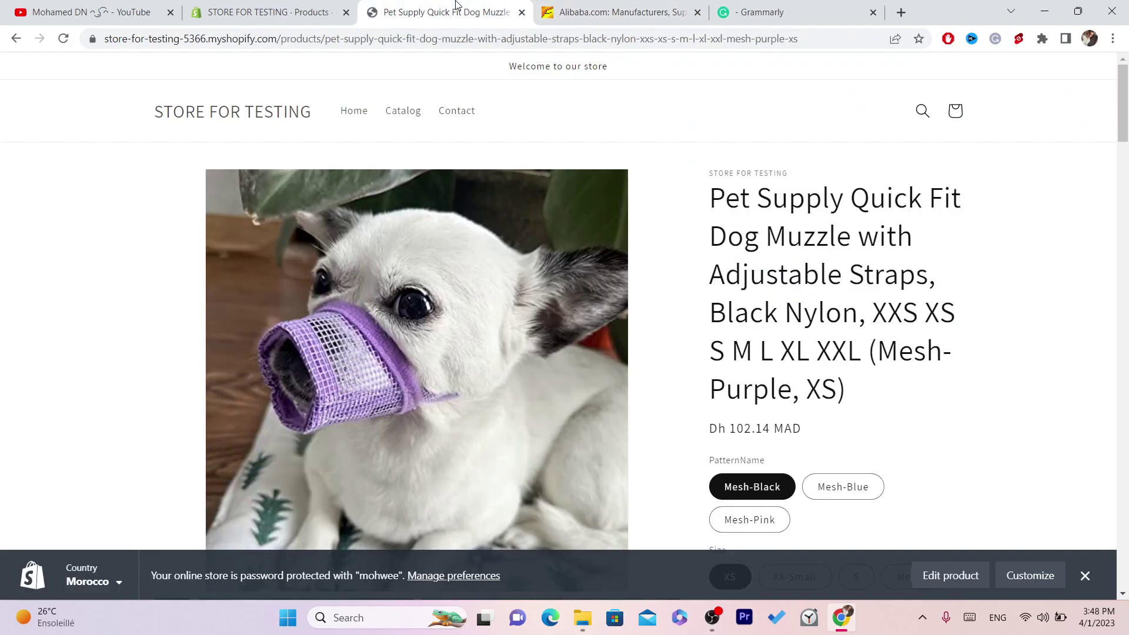
pyautogui.click(635, 5)
pyautogui.click(420, 5)
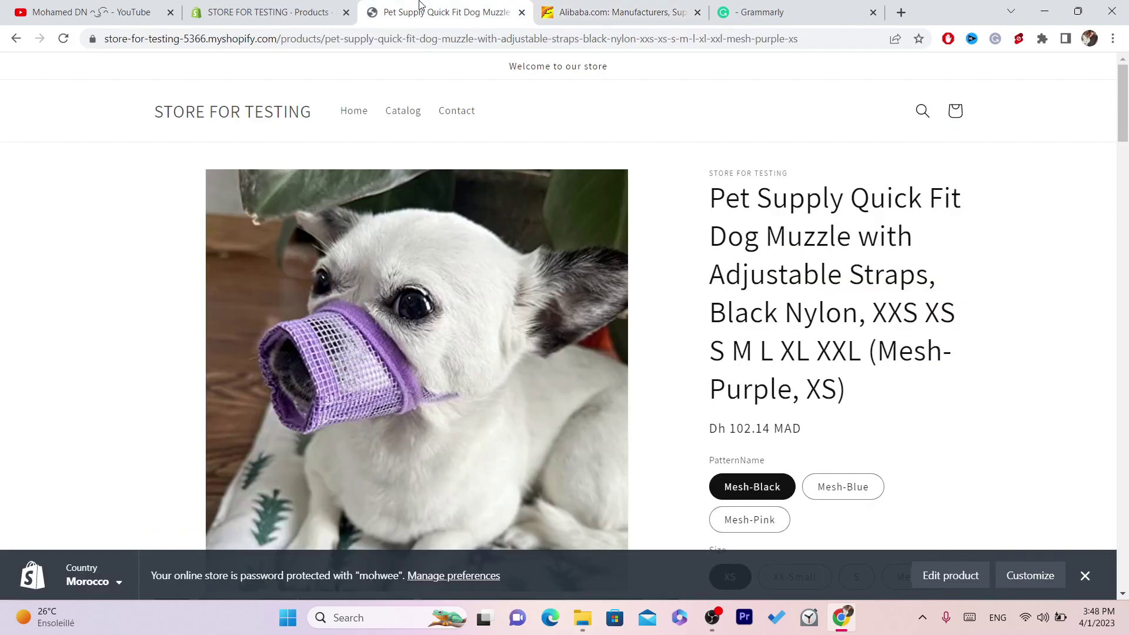
pyautogui.click(315, 6)
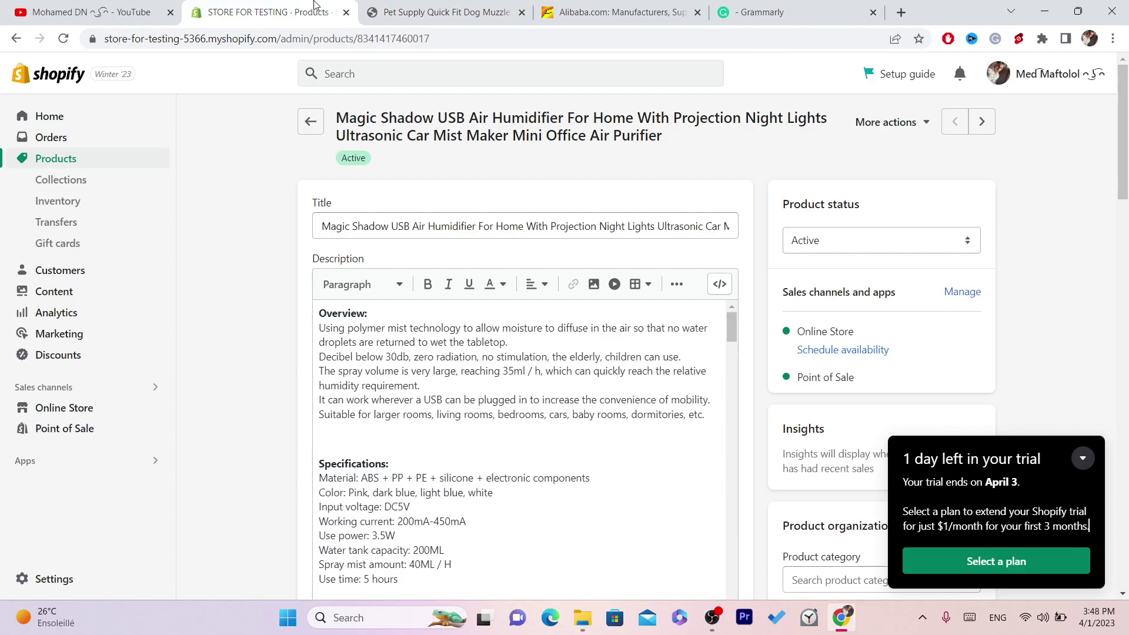
# Open Settings' Apps and sales channels page listing AmaZone Dropshipper, Point of Sale and Online Store
pyautogui.click(49, 116)
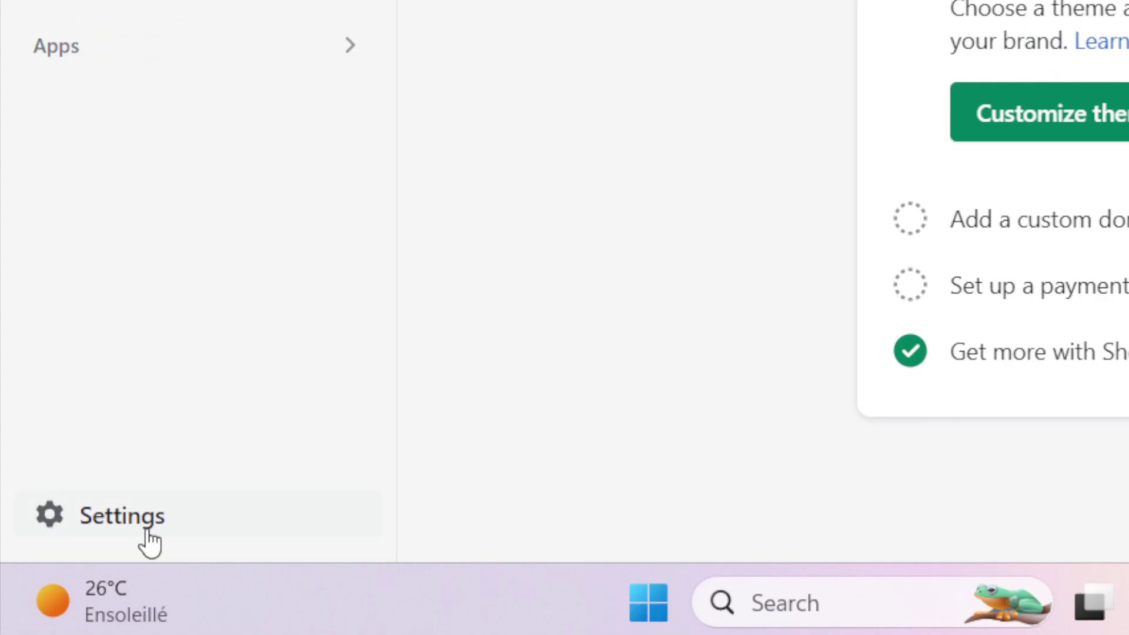
pyautogui.click(97, 531)
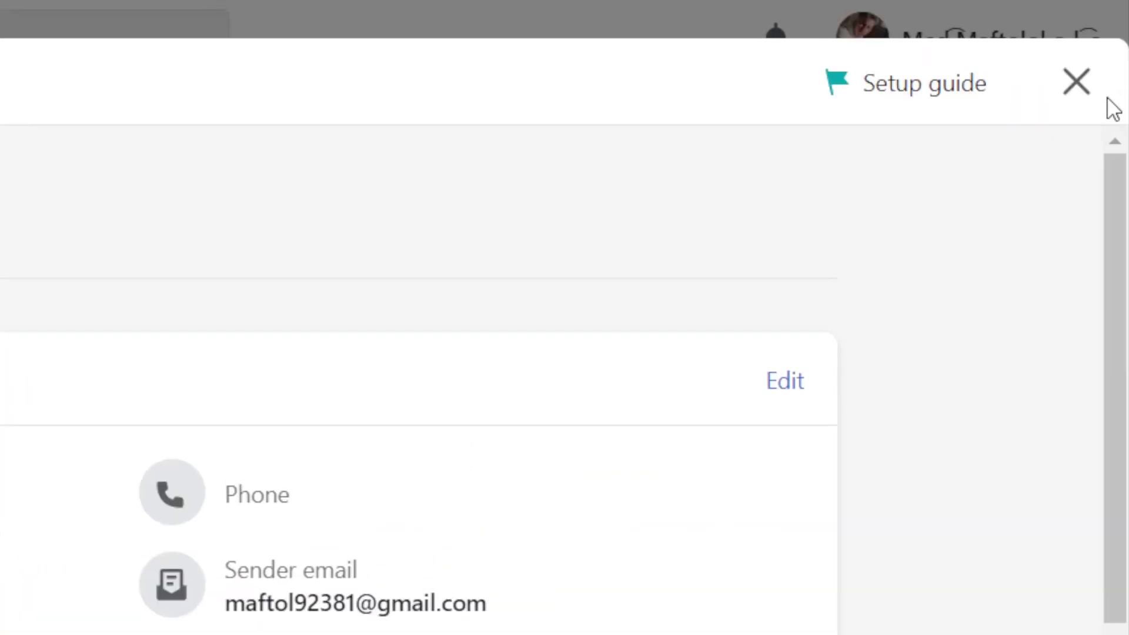
pyautogui.click(1075, 110)
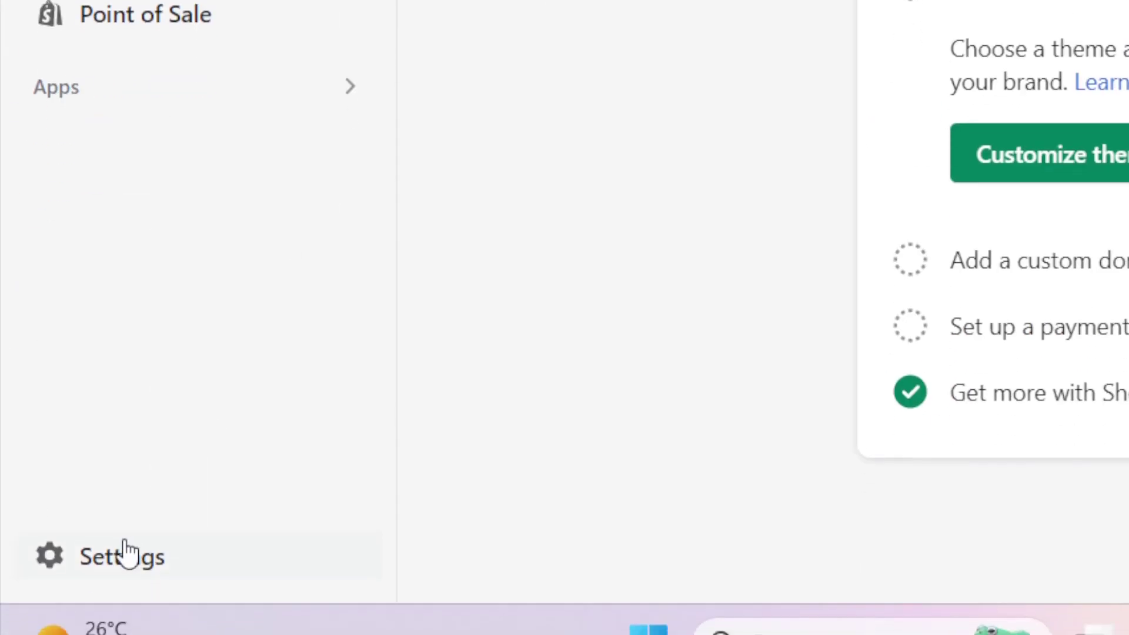
pyautogui.click(142, 545)
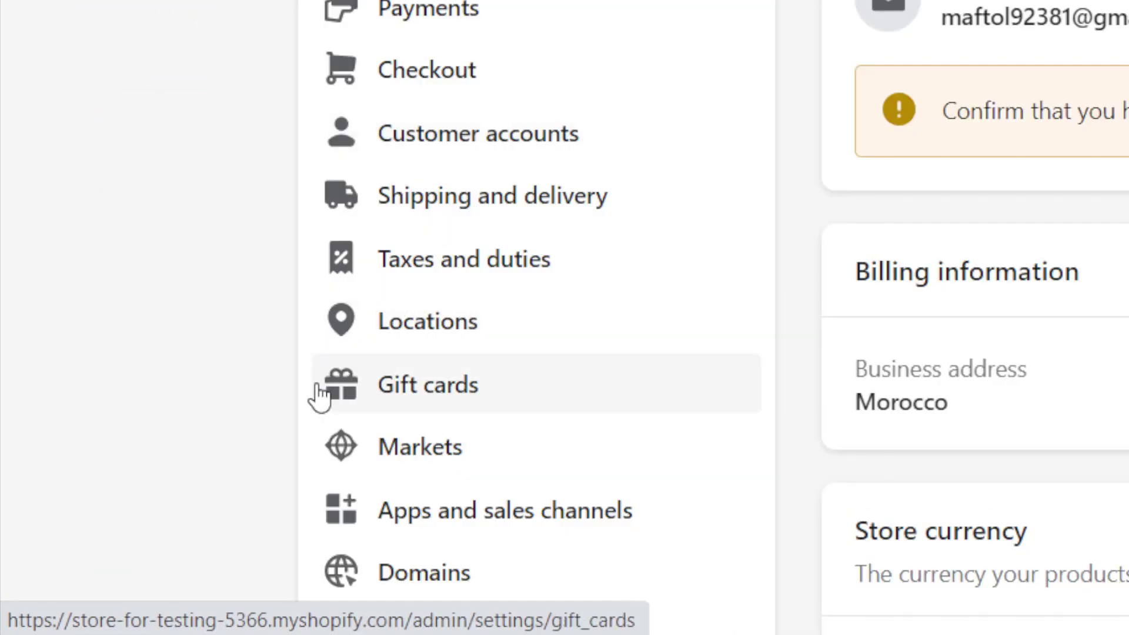
pyautogui.click(473, 521)
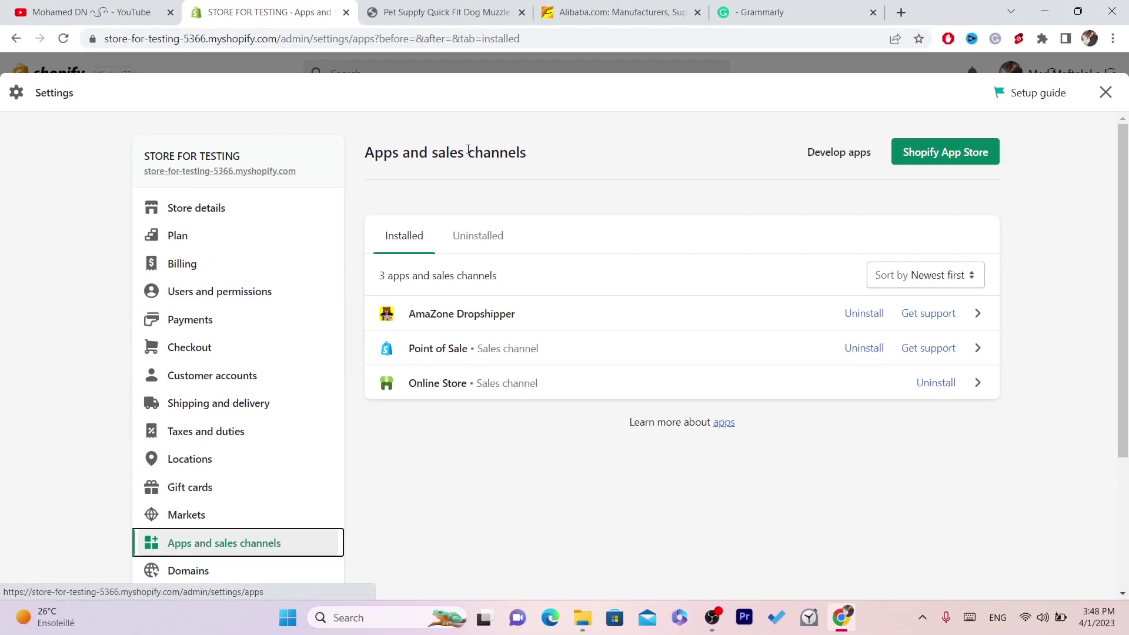
pyautogui.tripleClick(539, 153)
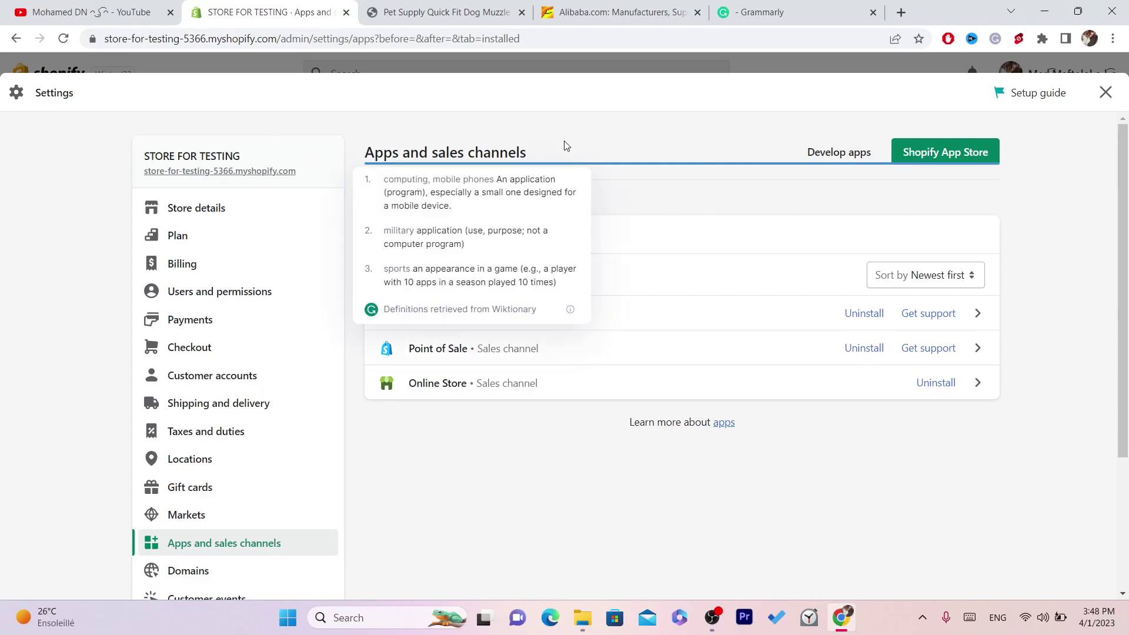
pyautogui.click(672, 193)
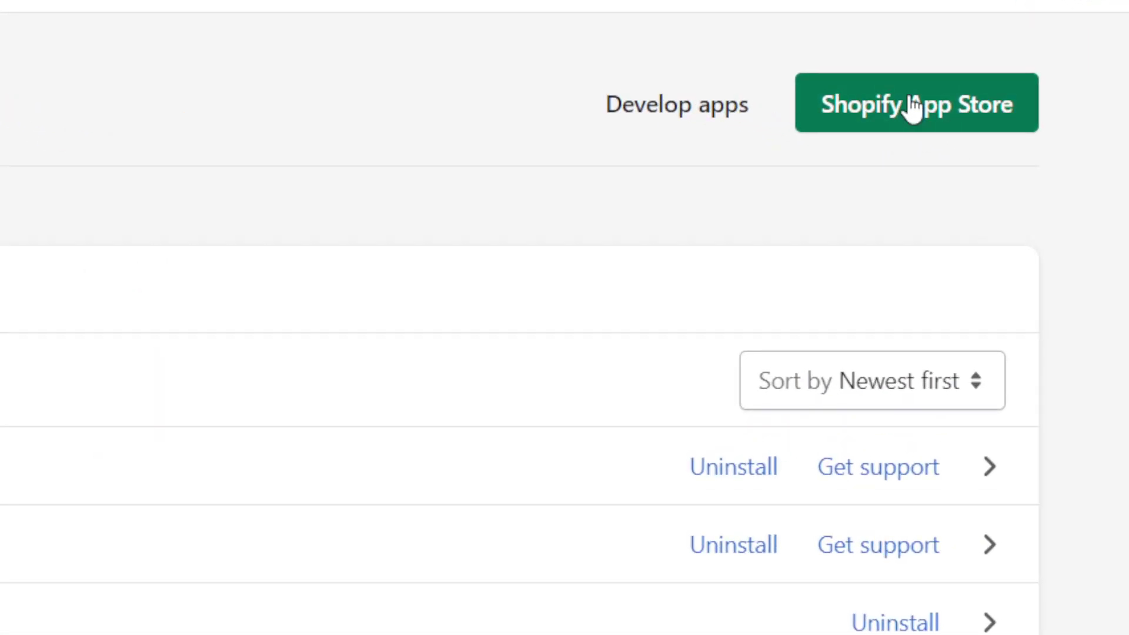
# Search the Shopify App Store for 'alibaba dopshipping' and open the Dropshipping-Alibaba Official app page
pyautogui.click(913, 108)
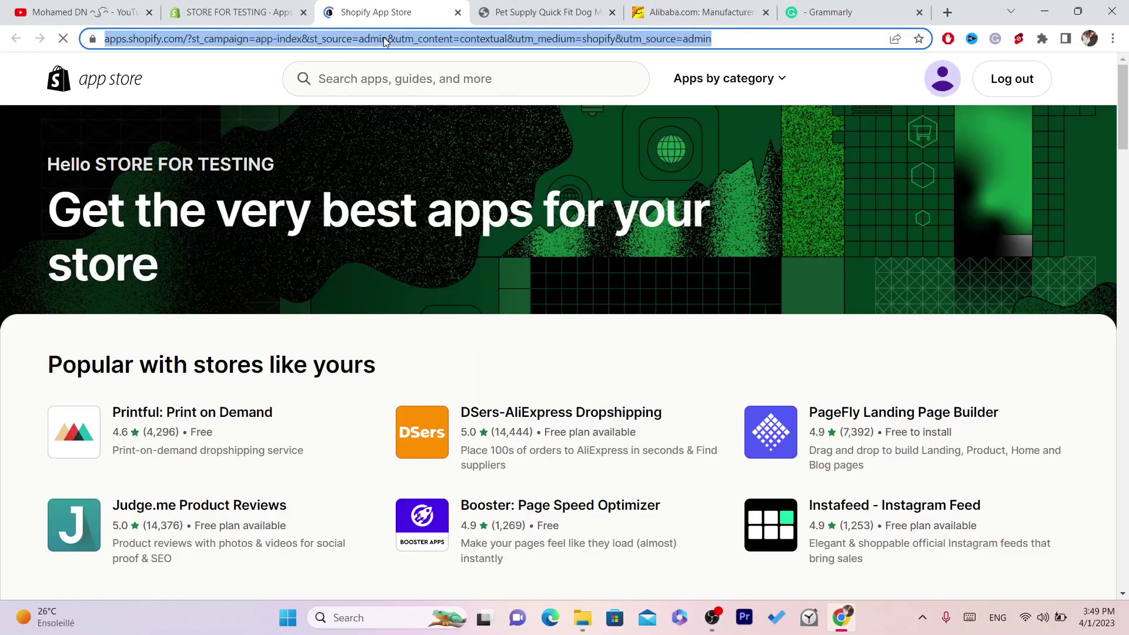
pyautogui.click(353, 79)
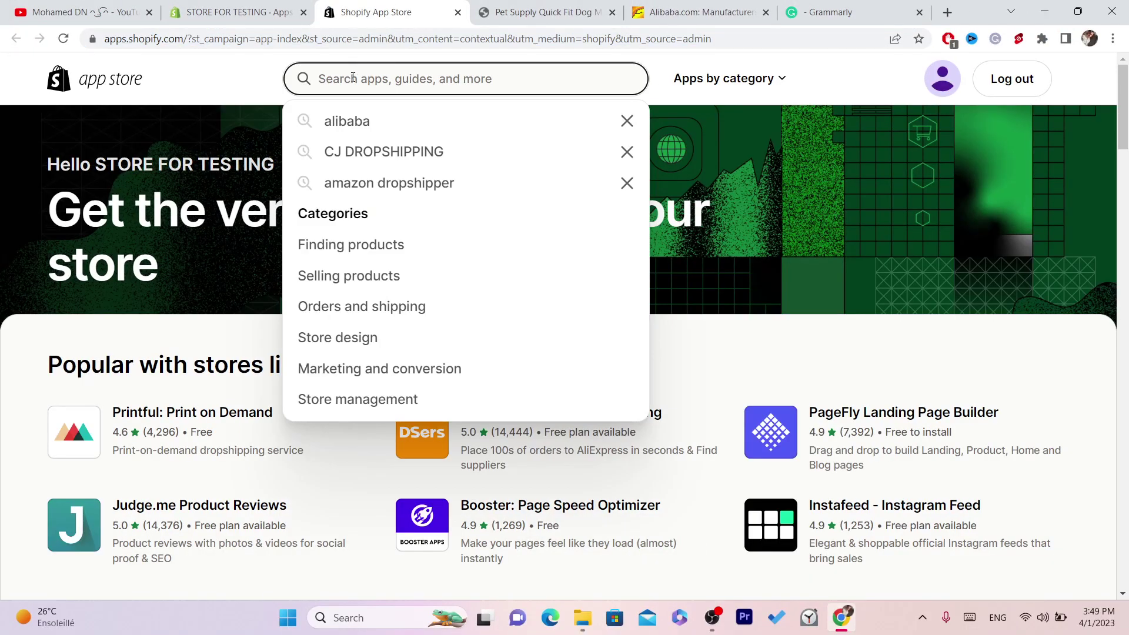
pyautogui.write('alibaba')
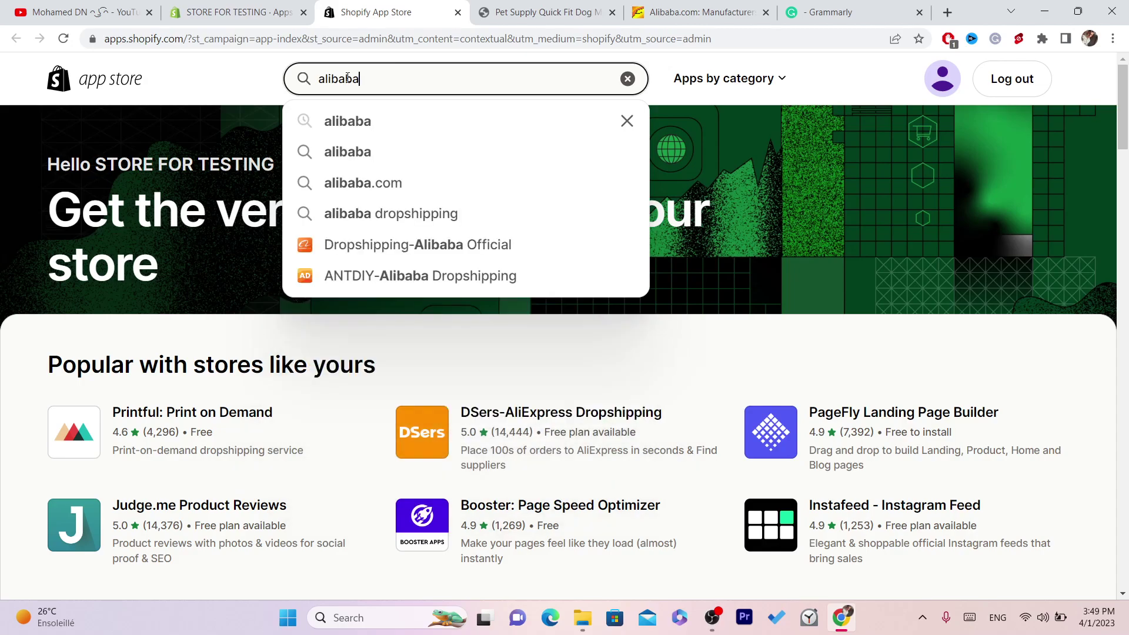
pyautogui.write(' dopship')
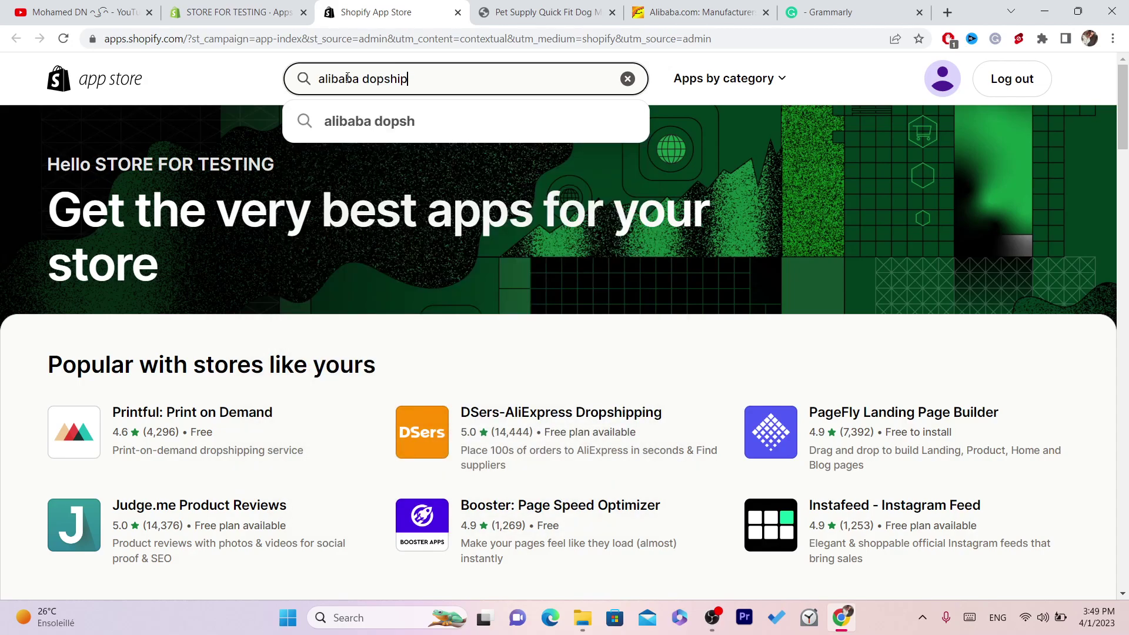
pyautogui.write('ping')
pyautogui.press('Return')
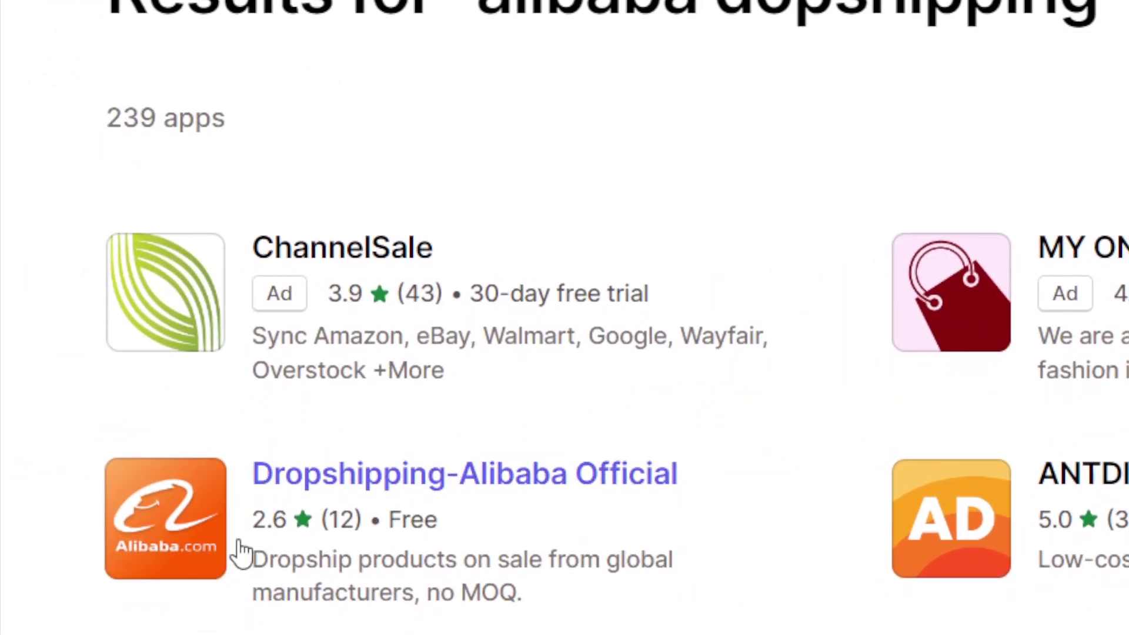
pyautogui.click(241, 553)
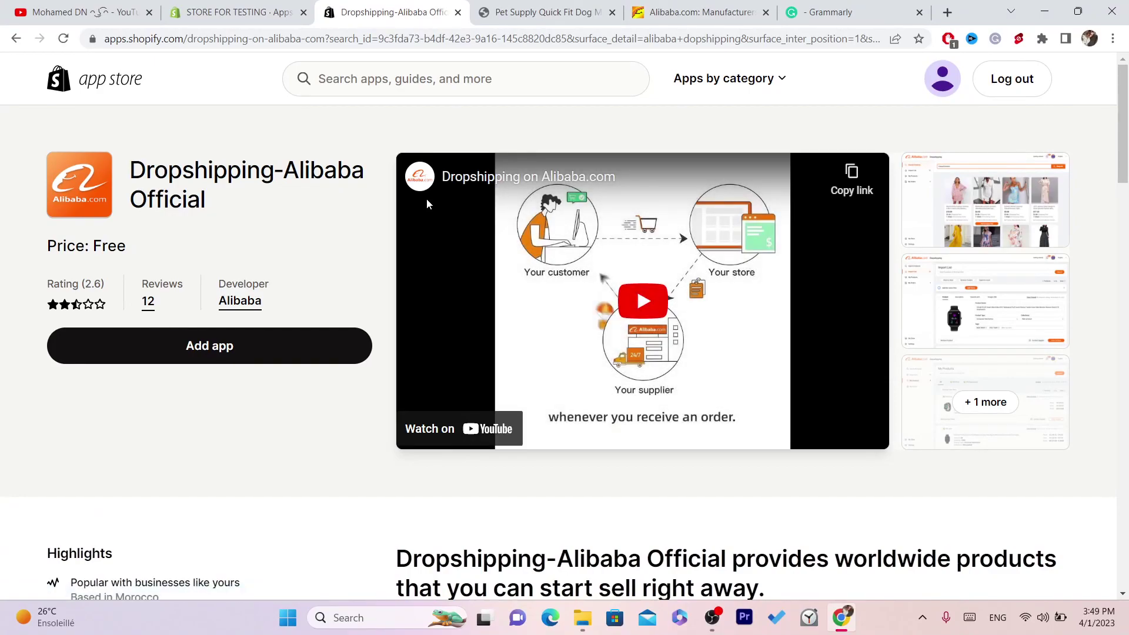
# Install Dropshipping-Alibaba Official on STORE FOR TESTING, landing on Alibaba's Dropshipping product search page
pyautogui.click(244, 337)
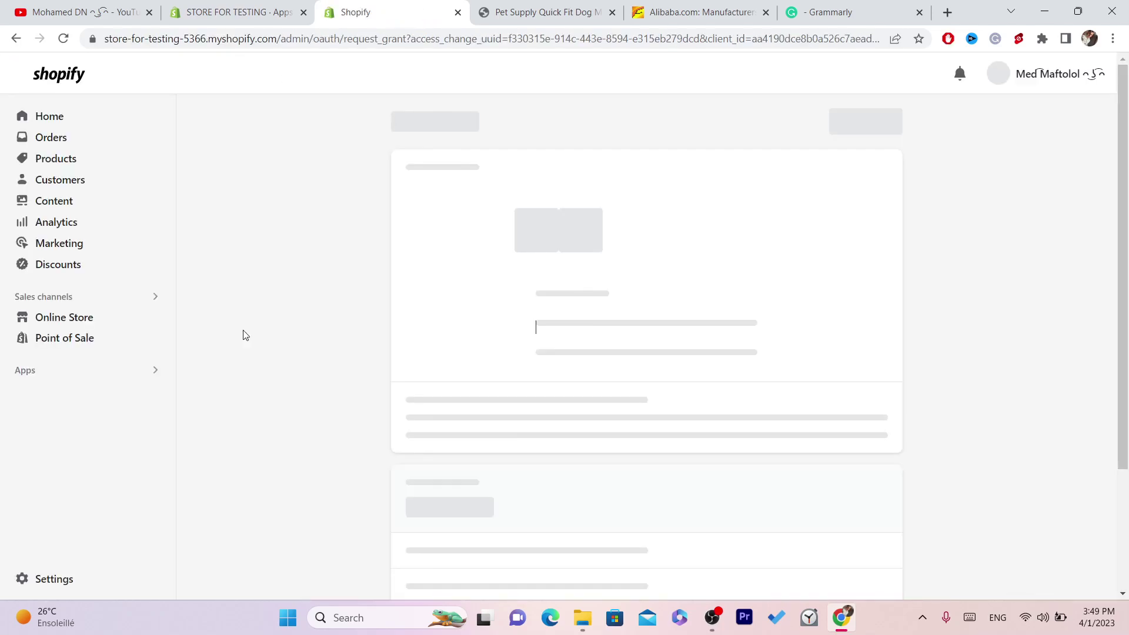
pyautogui.tripleClick(247, 338)
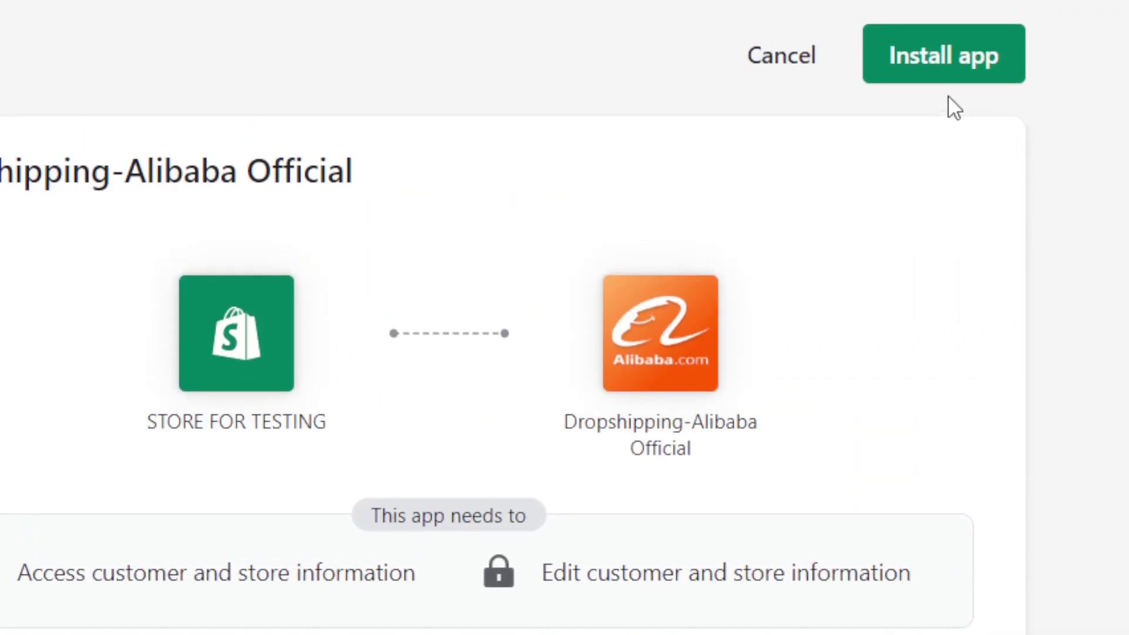
pyautogui.click(940, 96)
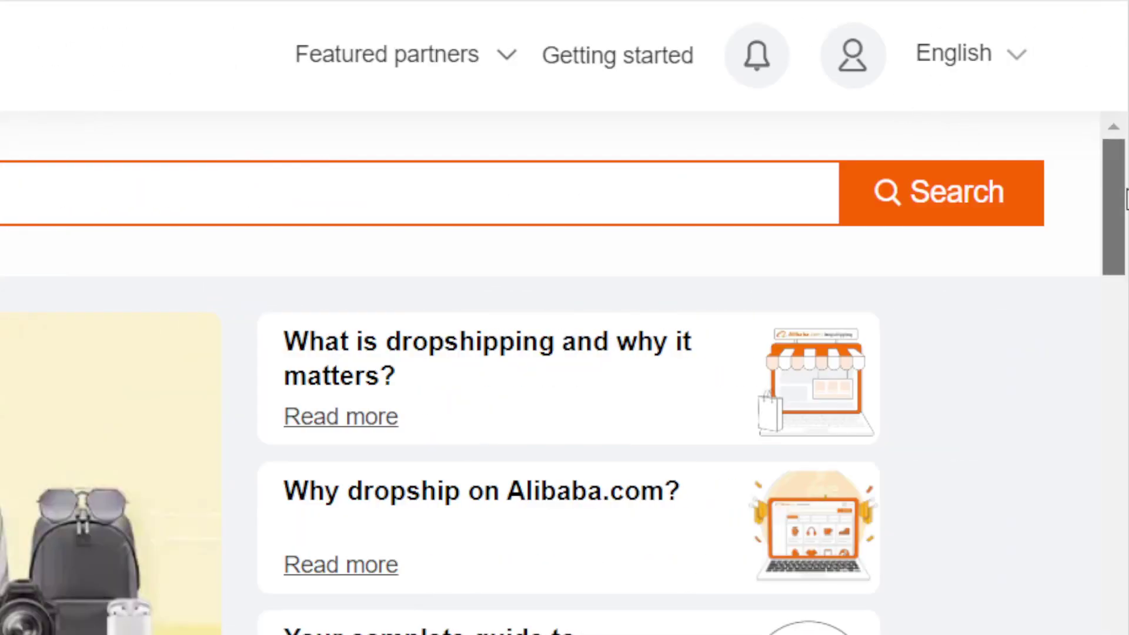
pyautogui.scroll(-7, 1126, 199)
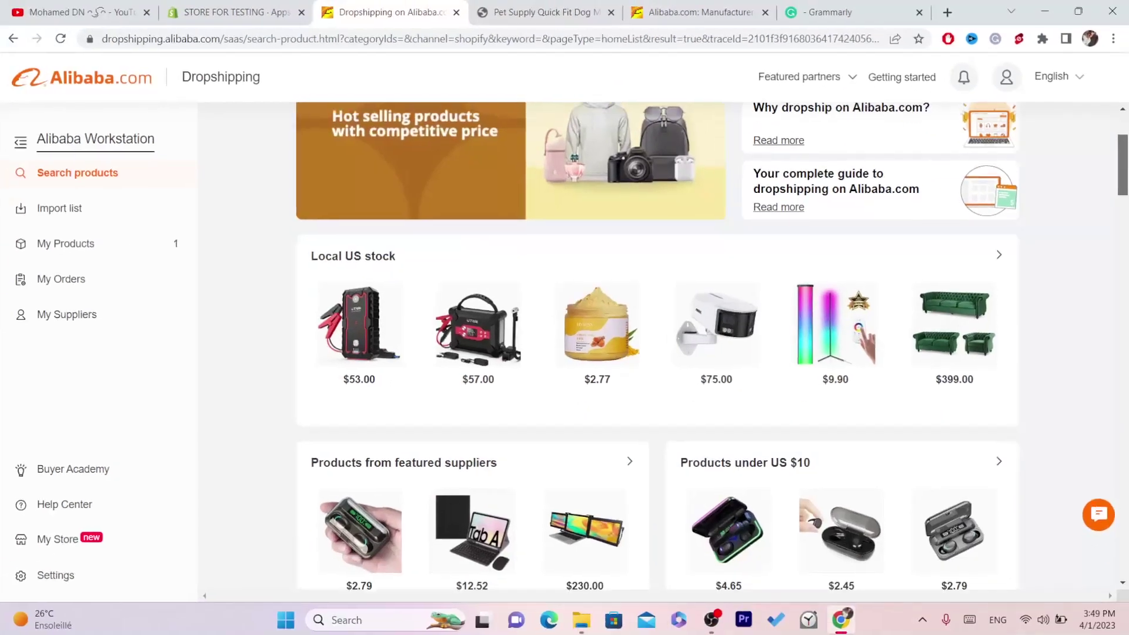
pyautogui.scroll(-2, 492, 131)
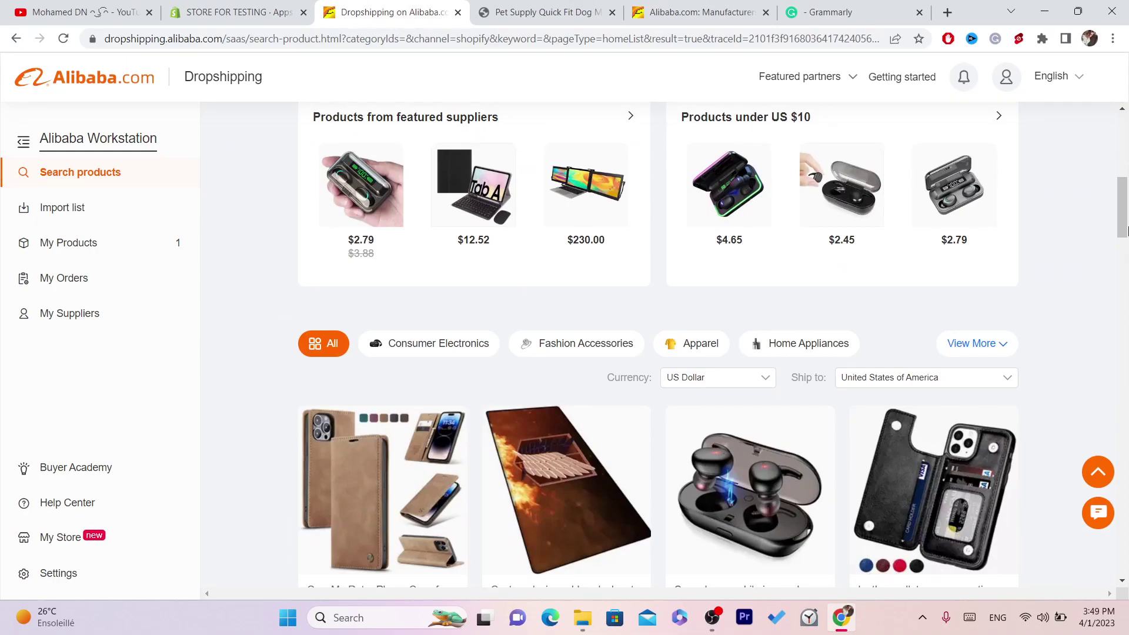
pyautogui.moveTo(1123, 213); pyautogui.dragTo(1113, 241)
pyautogui.scroll(2, 1120, 166)
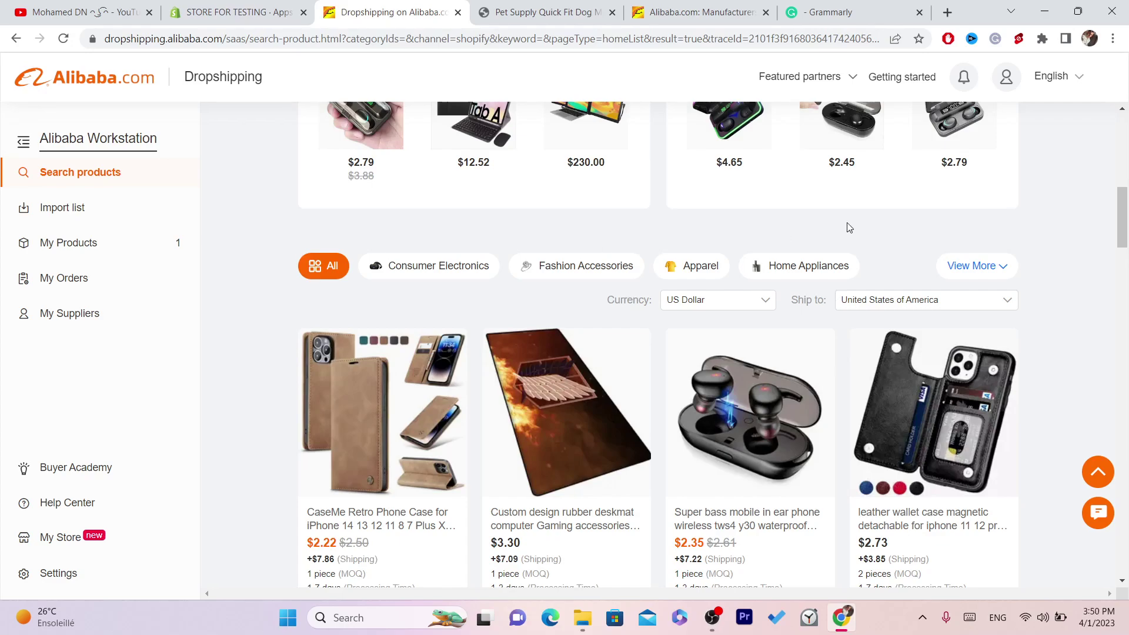
pyautogui.moveTo(1124, 262); pyautogui.dragTo(1124, 112)
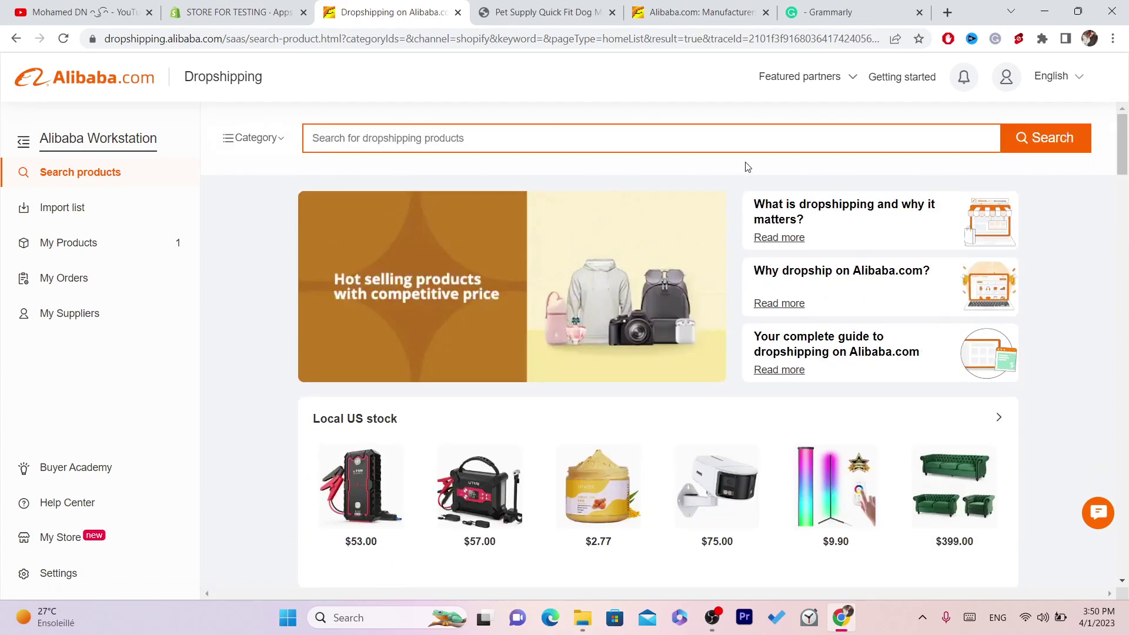
pyautogui.moveTo(1127, 156); pyautogui.dragTo(1107, 250)
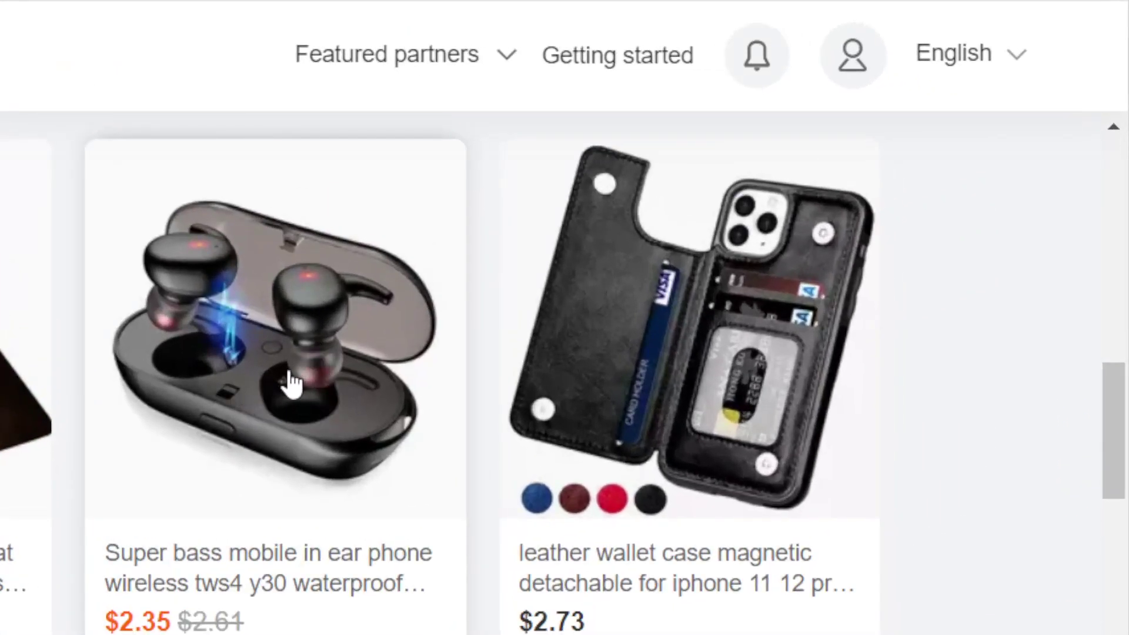
# Import the Super bass wireless earbuds into the import list and go back to the Dropshipping catalogue
pyautogui.click(291, 385)
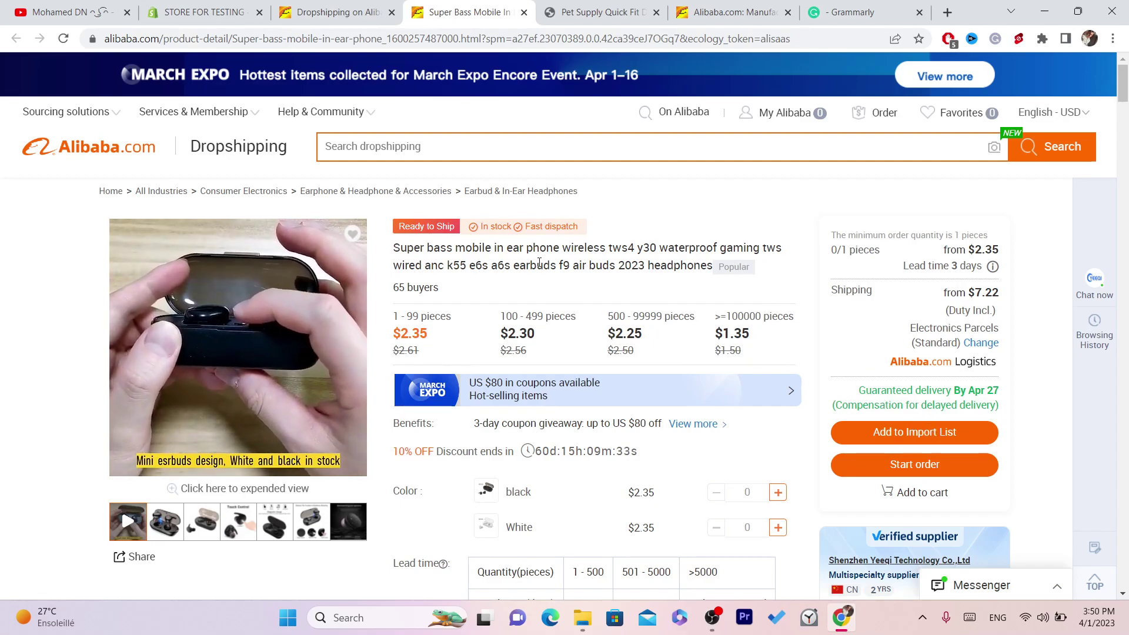
pyautogui.moveTo(392, 247); pyautogui.dragTo(715, 264)
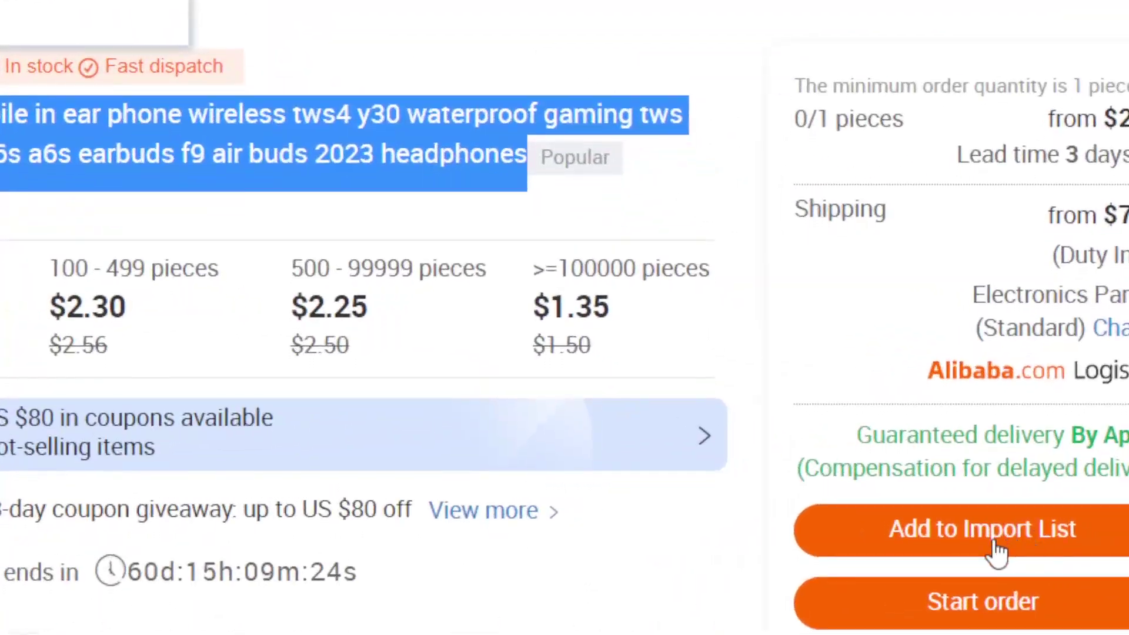
pyautogui.click(979, 536)
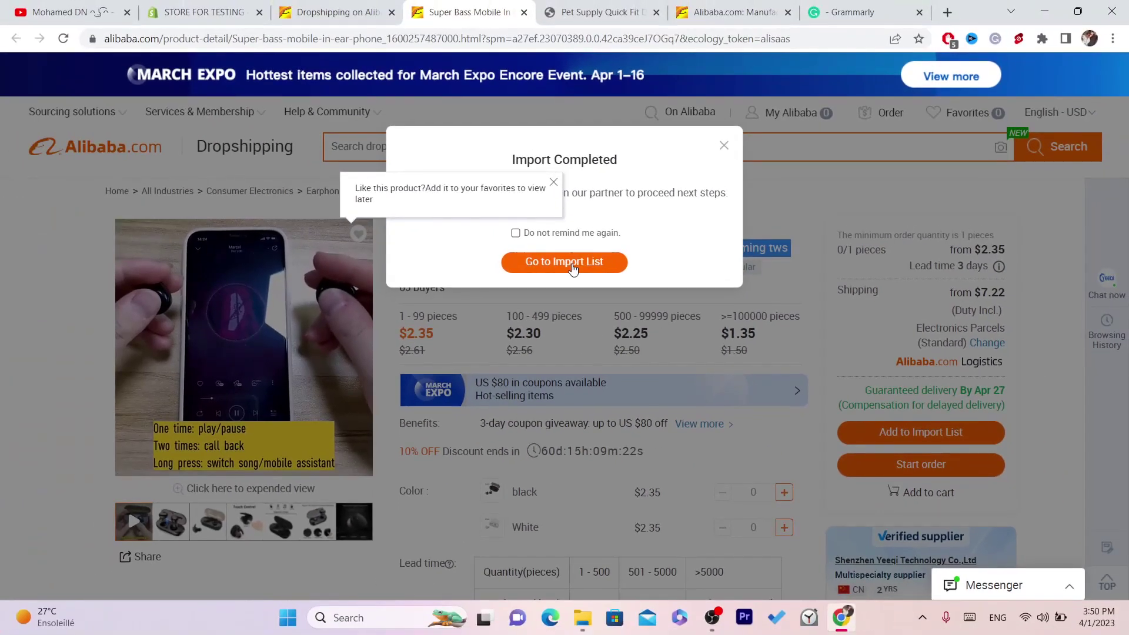
pyautogui.click(724, 145)
pyautogui.click(365, 5)
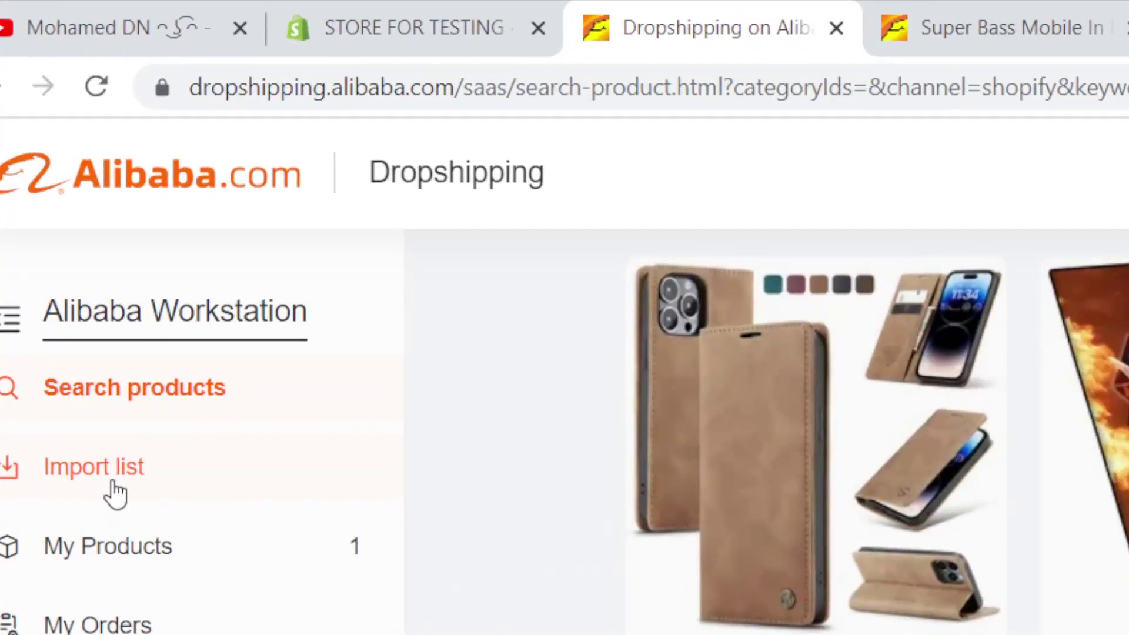
# Open the Import list showing the earbuds at MAD 146.22, cost MAD 26.65, profit MAD 45.84
pyautogui.click(116, 494)
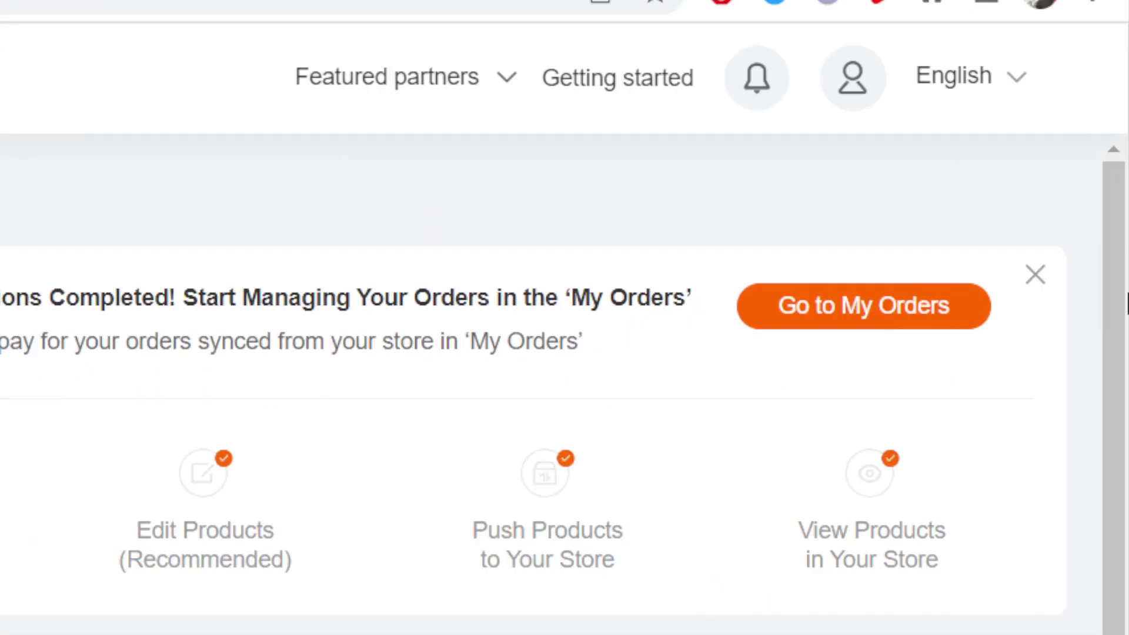
pyautogui.tripleClick(1034, 539)
pyautogui.moveTo(1119, 330); pyautogui.dragTo(1124, 542)
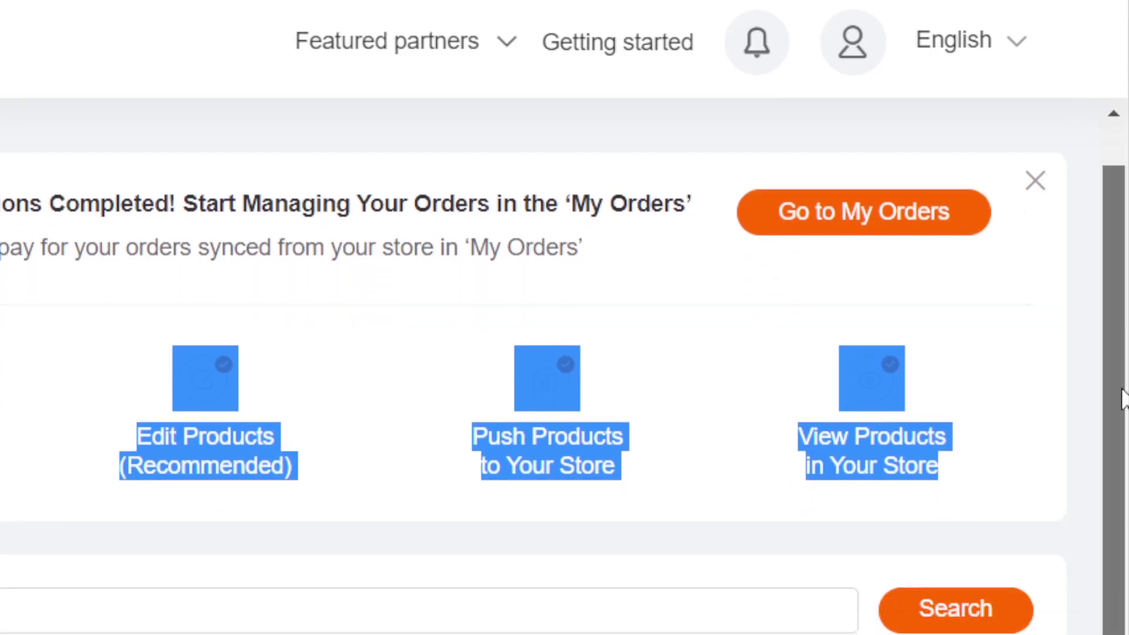
pyautogui.click(95, 376)
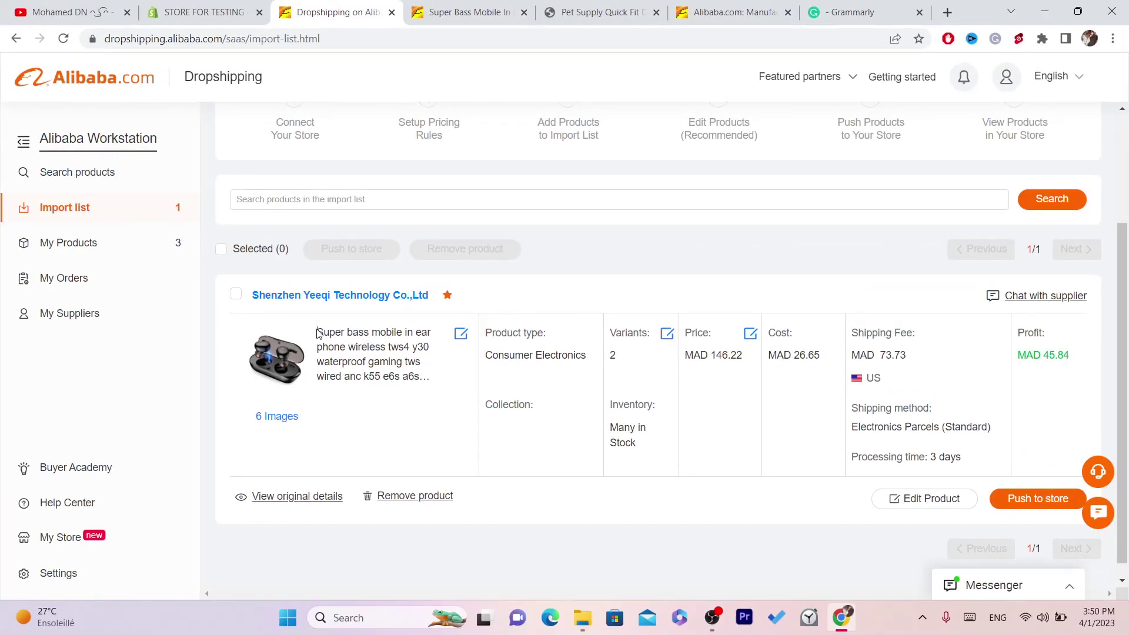
pyautogui.moveTo(318, 333); pyautogui.dragTo(405, 381)
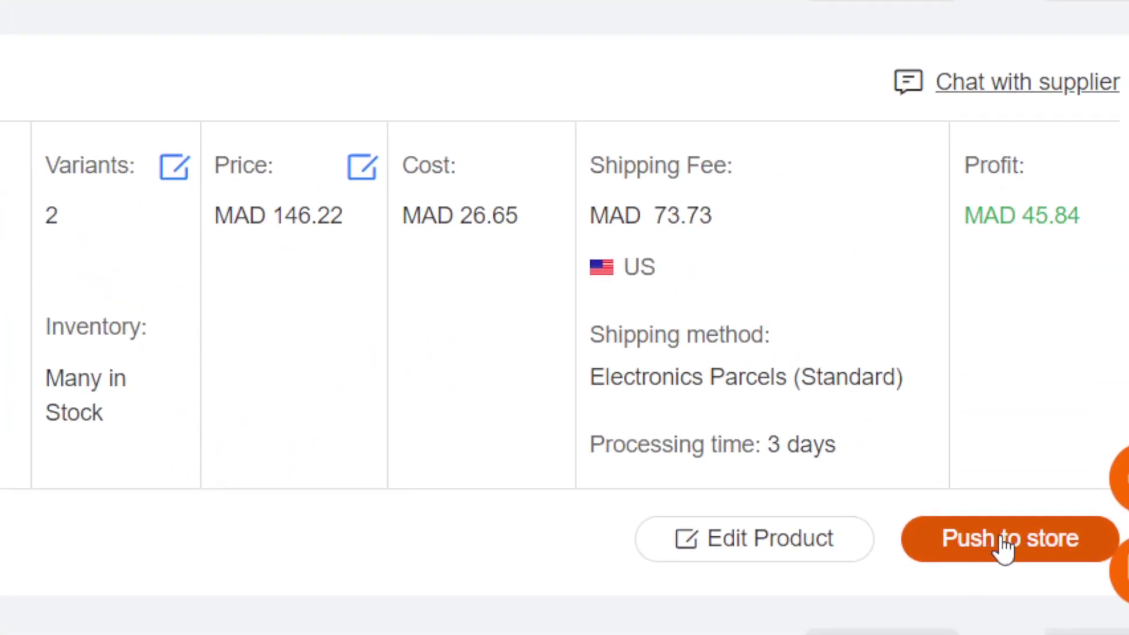
# Push the imported earbuds to store-for-testing-5366.myshopify.com
pyautogui.click(1004, 546)
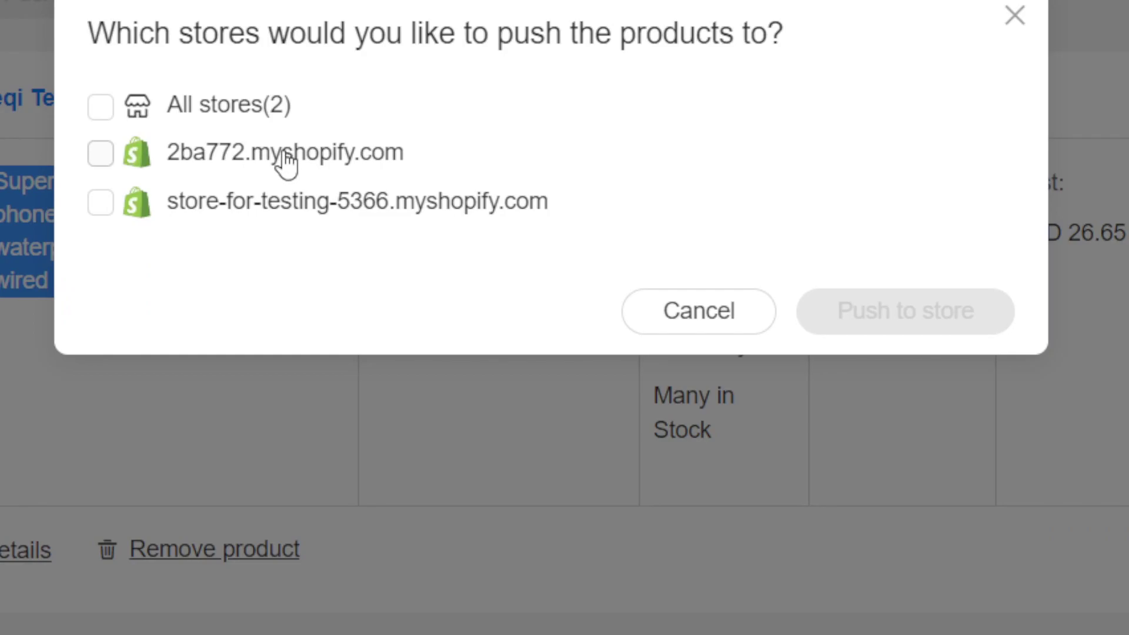
pyautogui.click(101, 203)
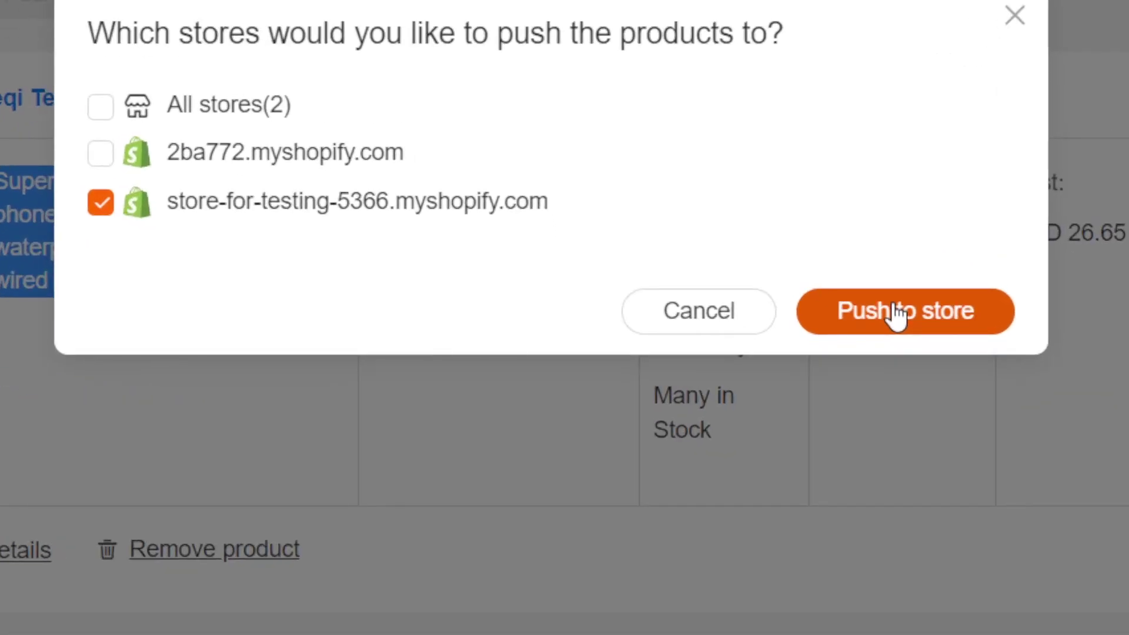
pyautogui.click(900, 312)
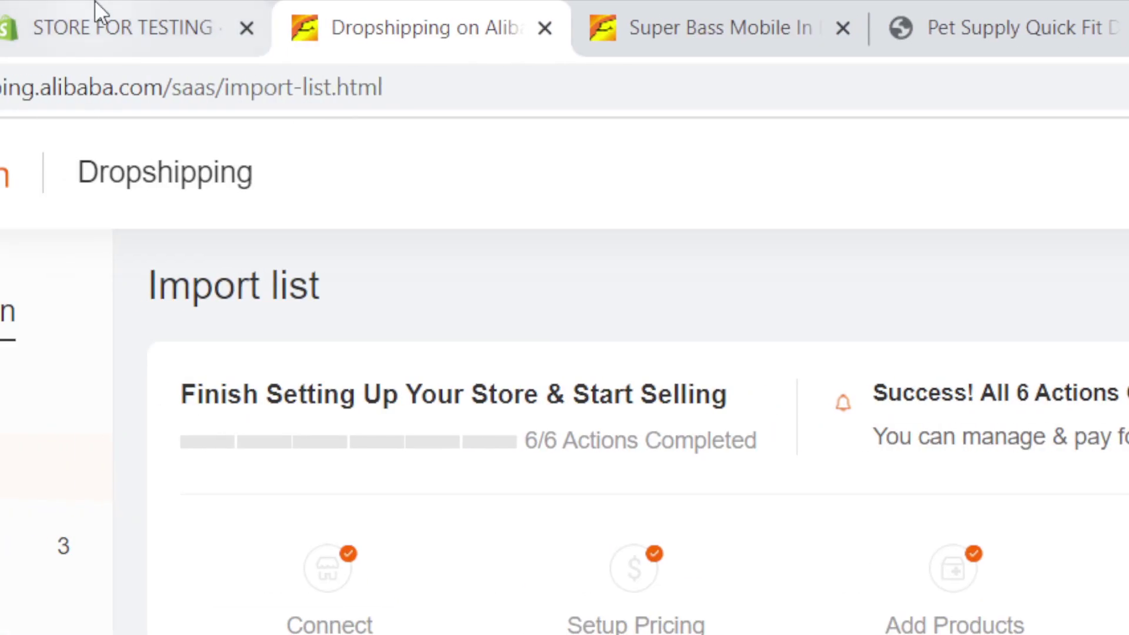
# In the Shopify admin, open the Active Super bass earbuds product, then view the online store
pyautogui.click(97, 9)
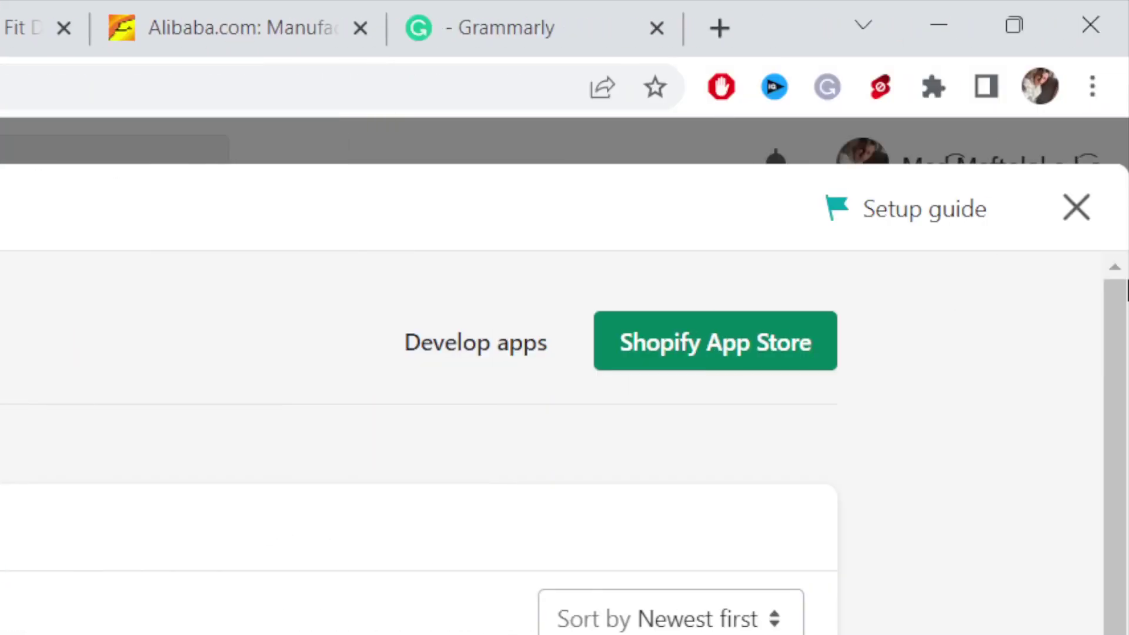
pyautogui.click(1068, 234)
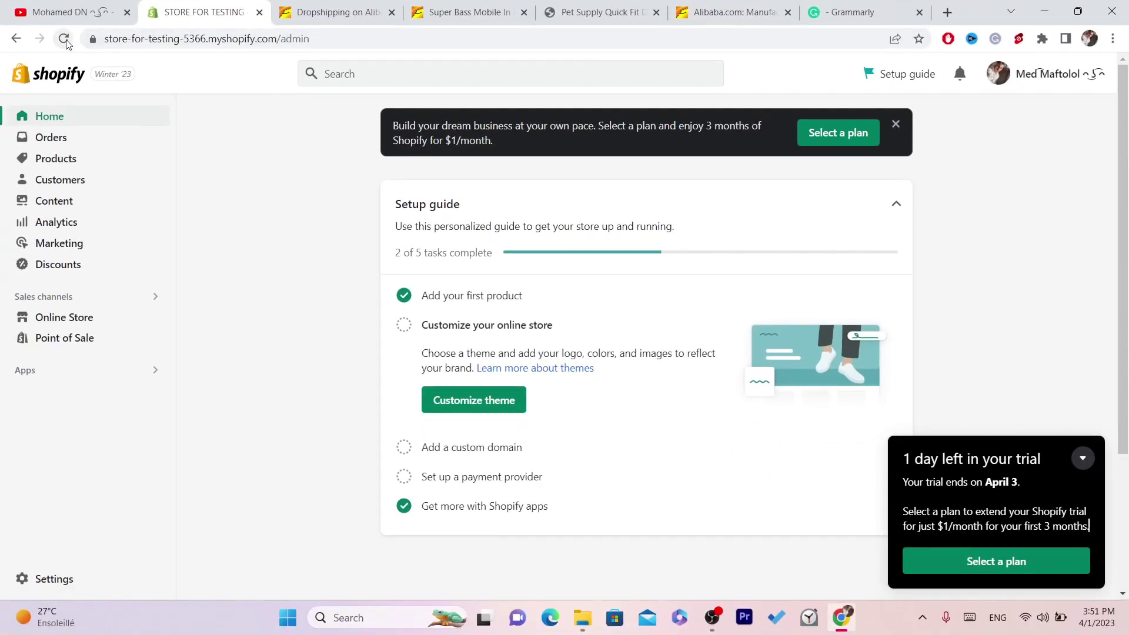
pyautogui.click(63, 39)
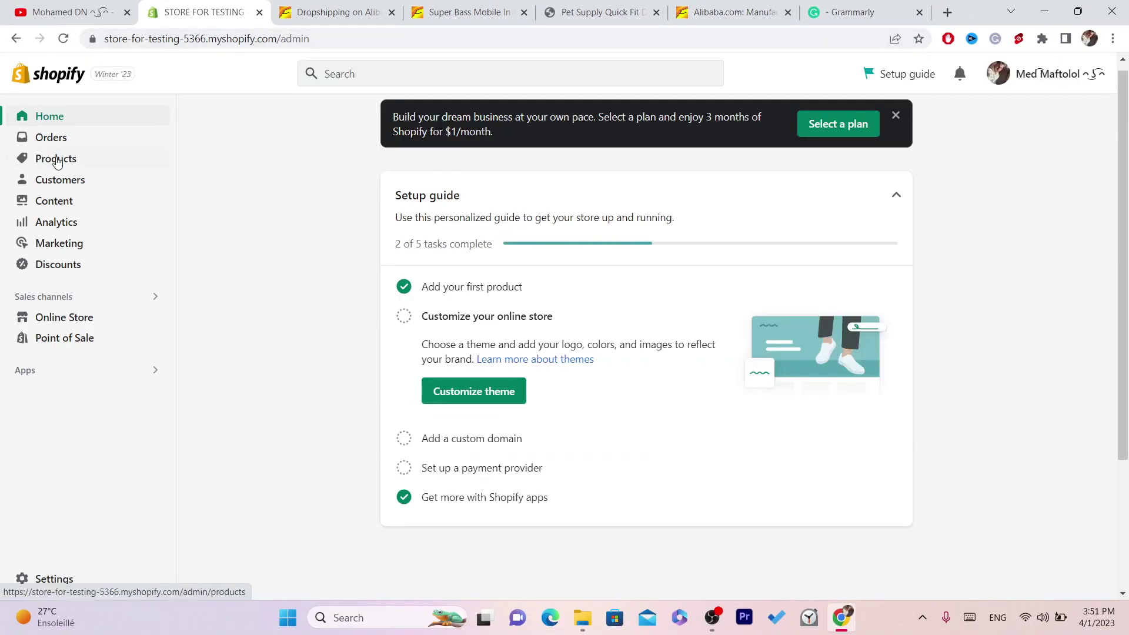
pyautogui.click(56, 160)
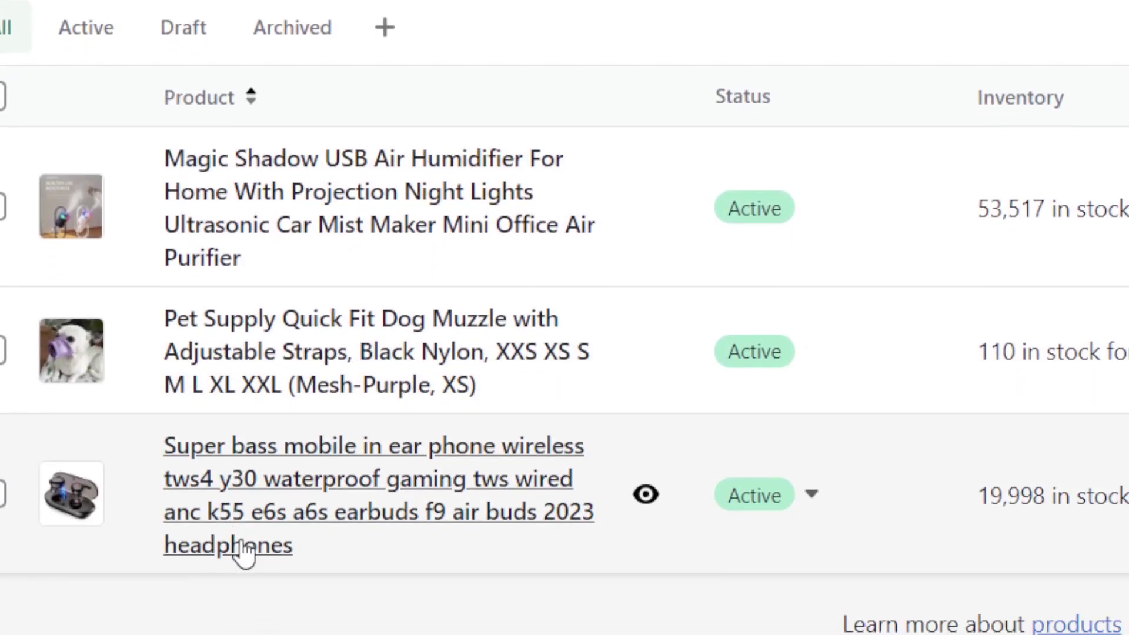
pyautogui.click(239, 546)
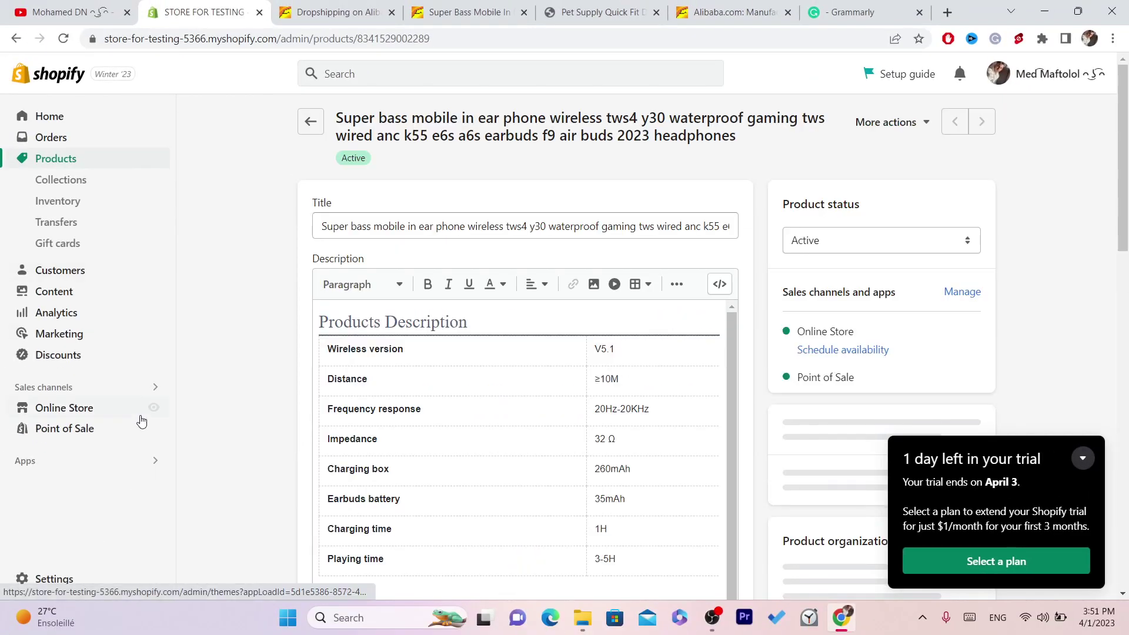
pyautogui.click(151, 408)
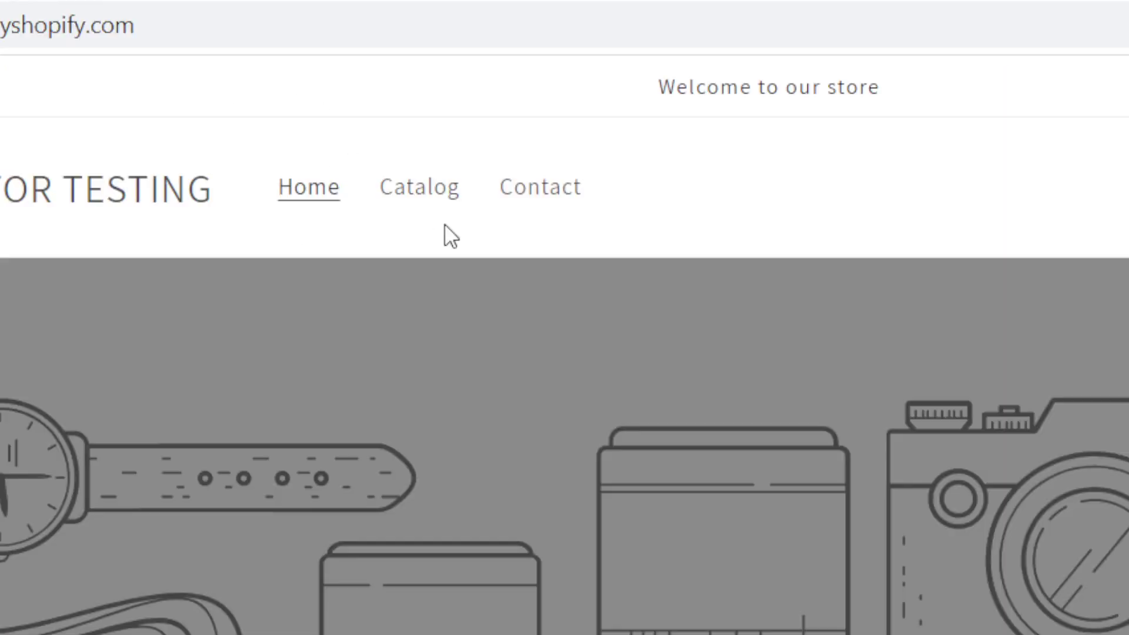
# Open the earbuds product page on the Shopify storefront
pyautogui.scroll(-10, 100, 553)
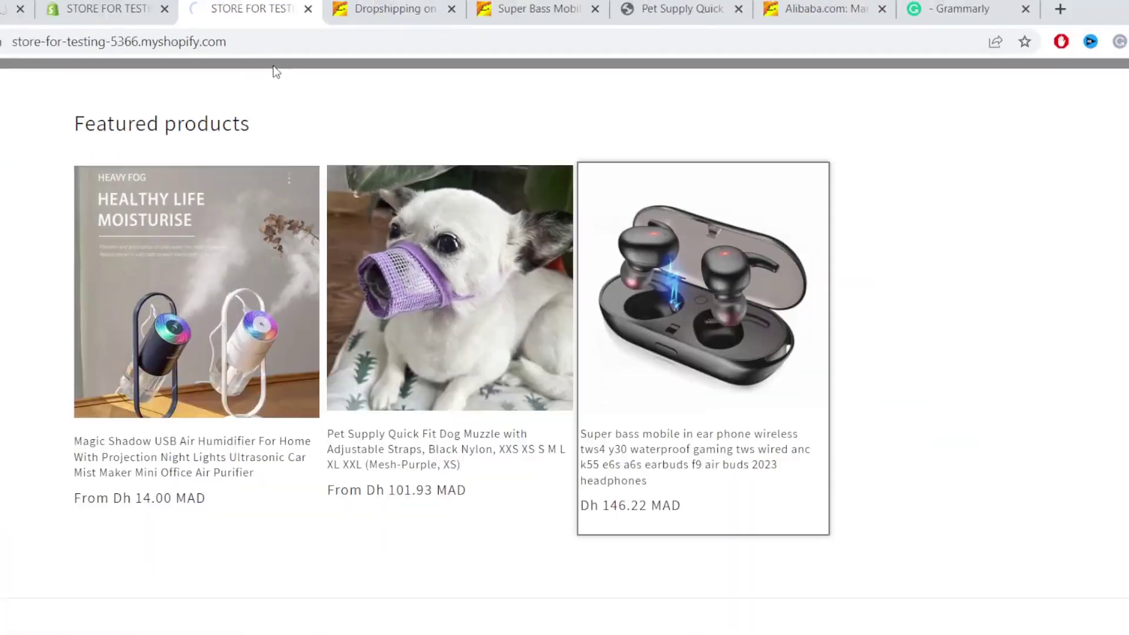
pyautogui.click(309, 39)
pyautogui.press('Return')
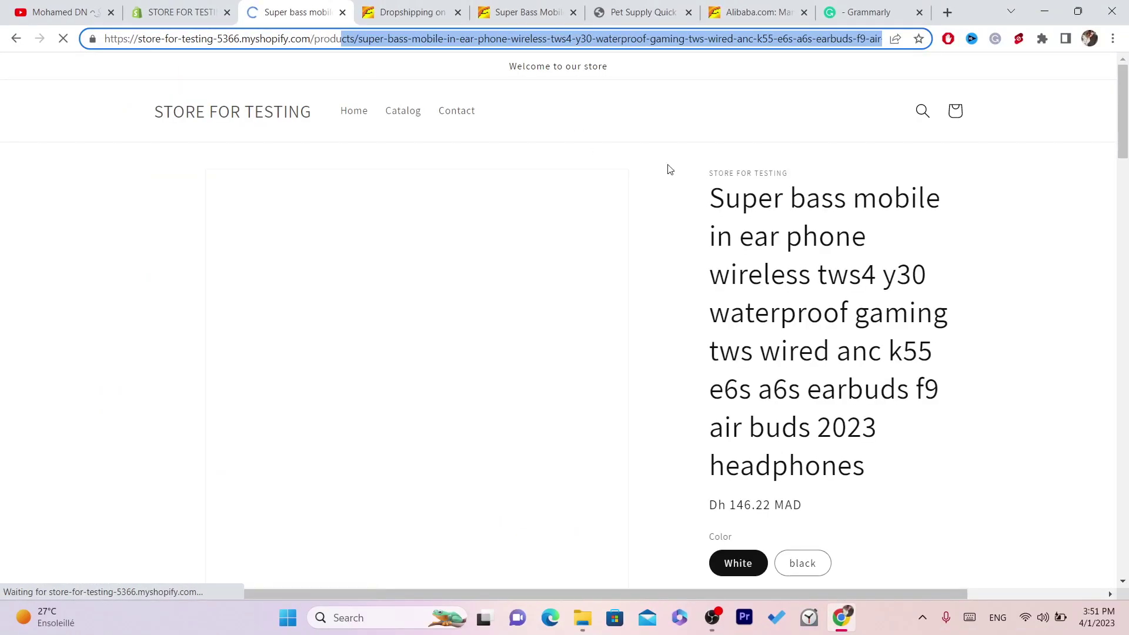
pyautogui.scroll(-2, 1127, 135)
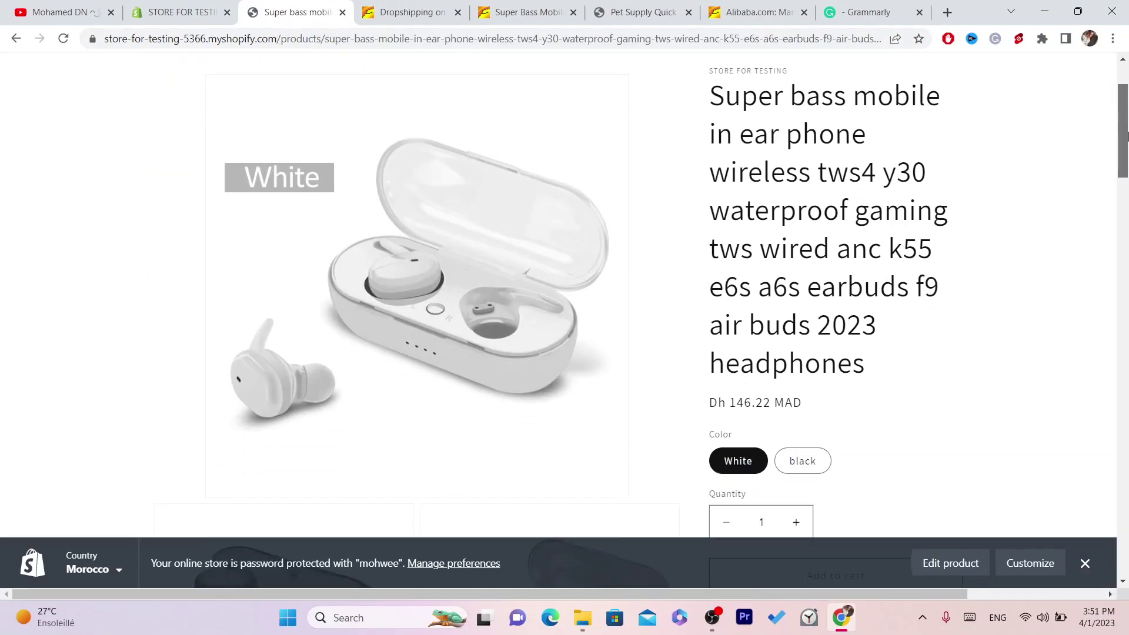
pyautogui.moveTo(1128, 135); pyautogui.dragTo(1128, 71)
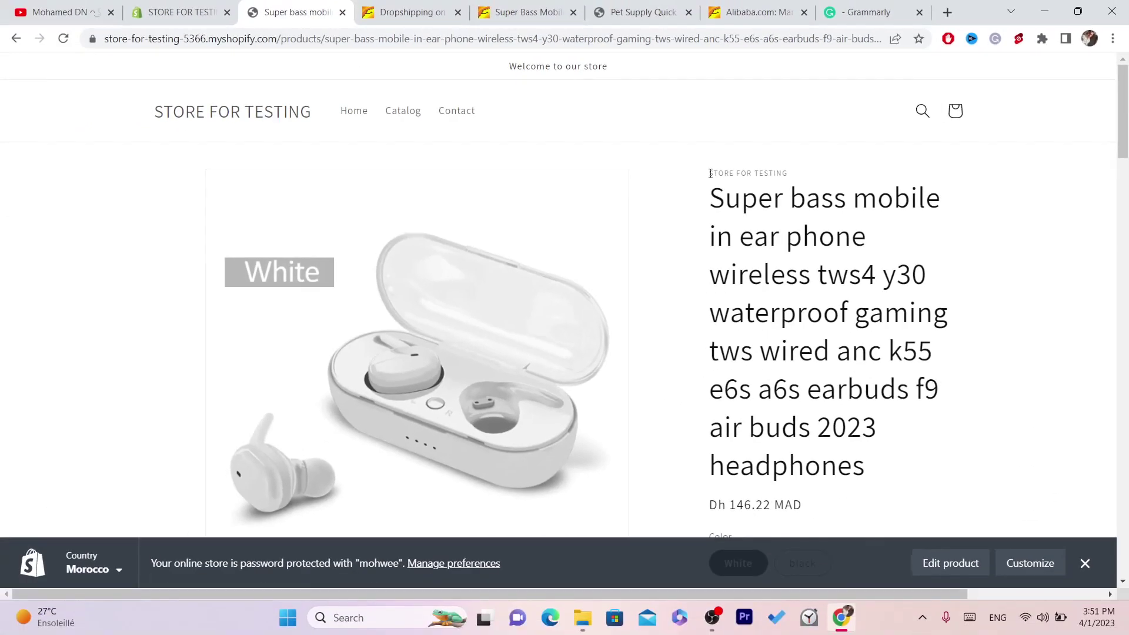
# Review the earbuds' vendor, title and Dh 146.22 price, then return to the Dropshipping import list
pyautogui.moveTo(710, 173); pyautogui.dragTo(940, 491)
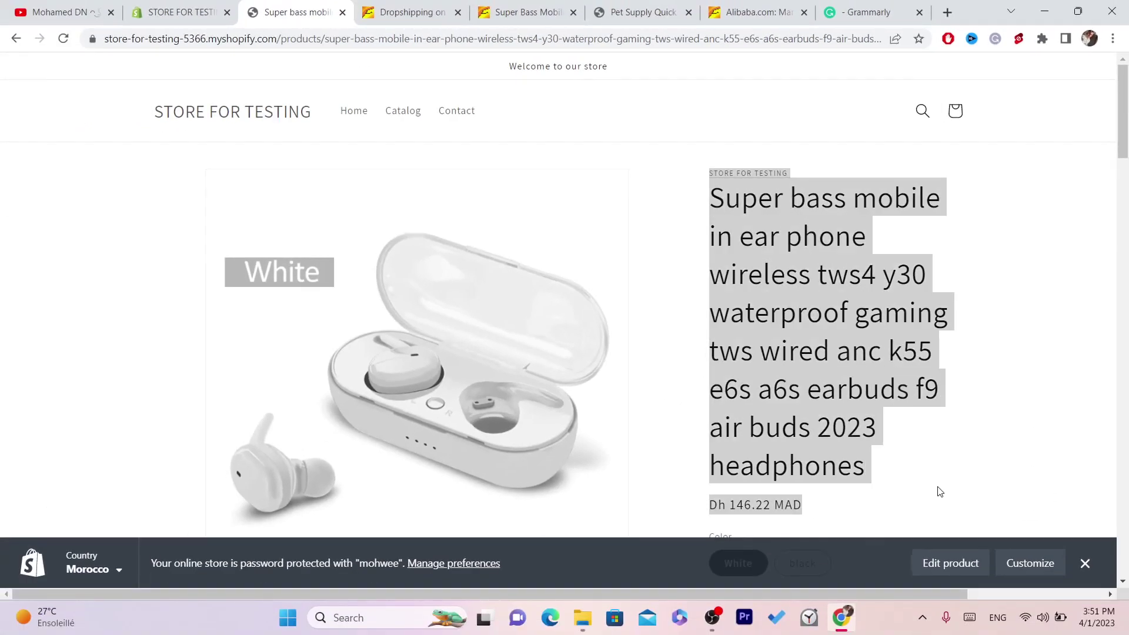
pyautogui.click(733, 221)
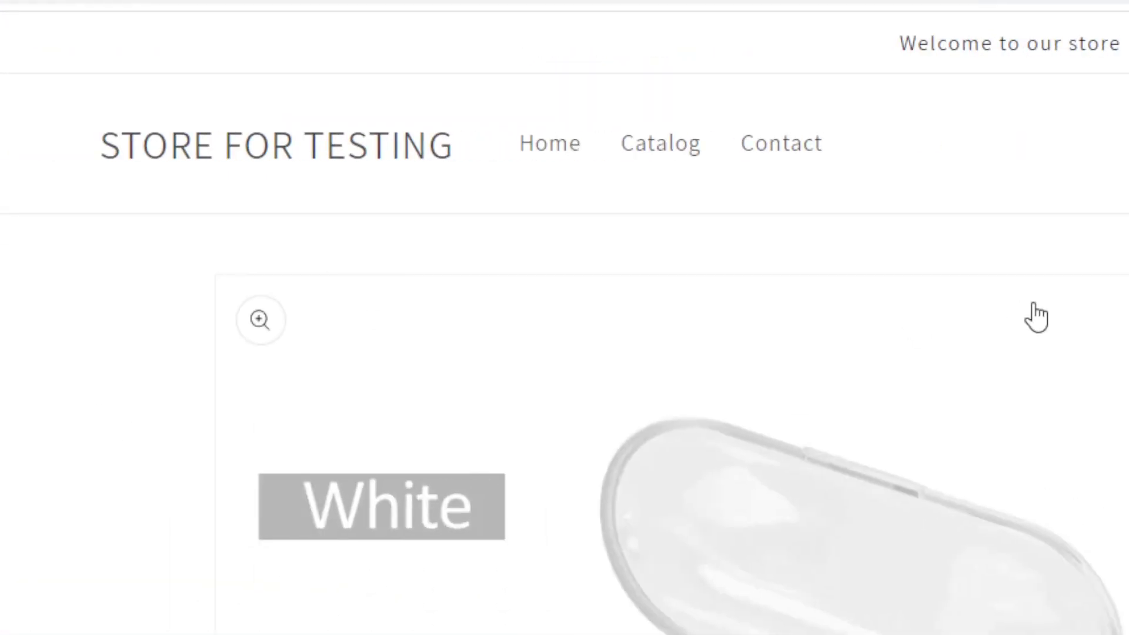
pyautogui.moveTo(898, 318); pyautogui.dragTo(1033, 550)
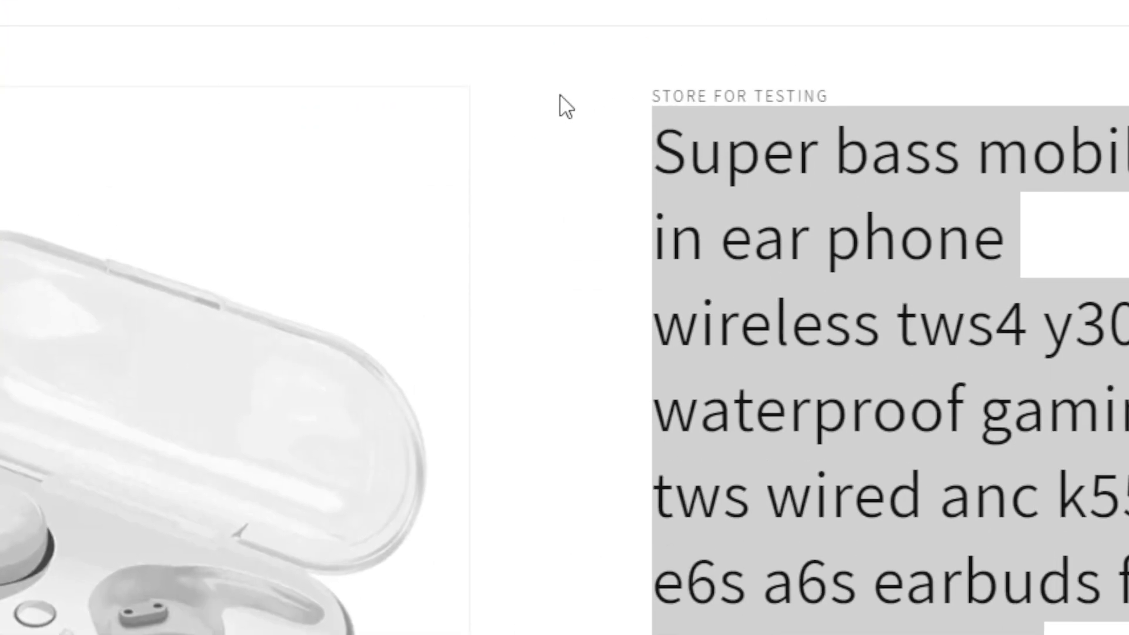
pyautogui.moveTo(638, 165); pyautogui.dragTo(1038, 539)
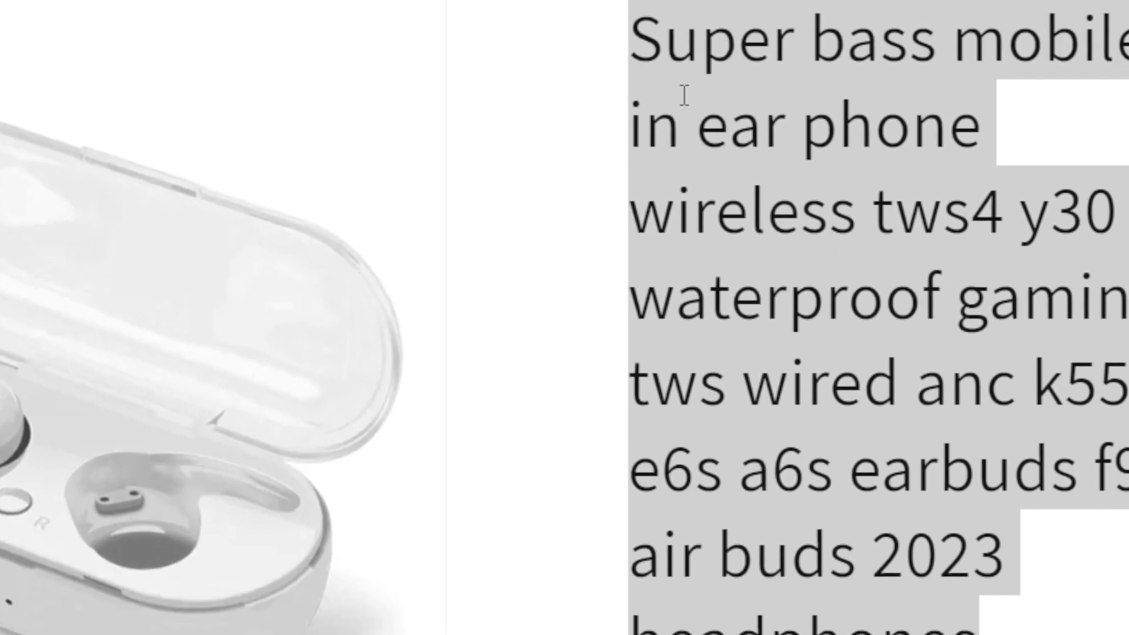
pyautogui.moveTo(632, 109); pyautogui.dragTo(1039, 552)
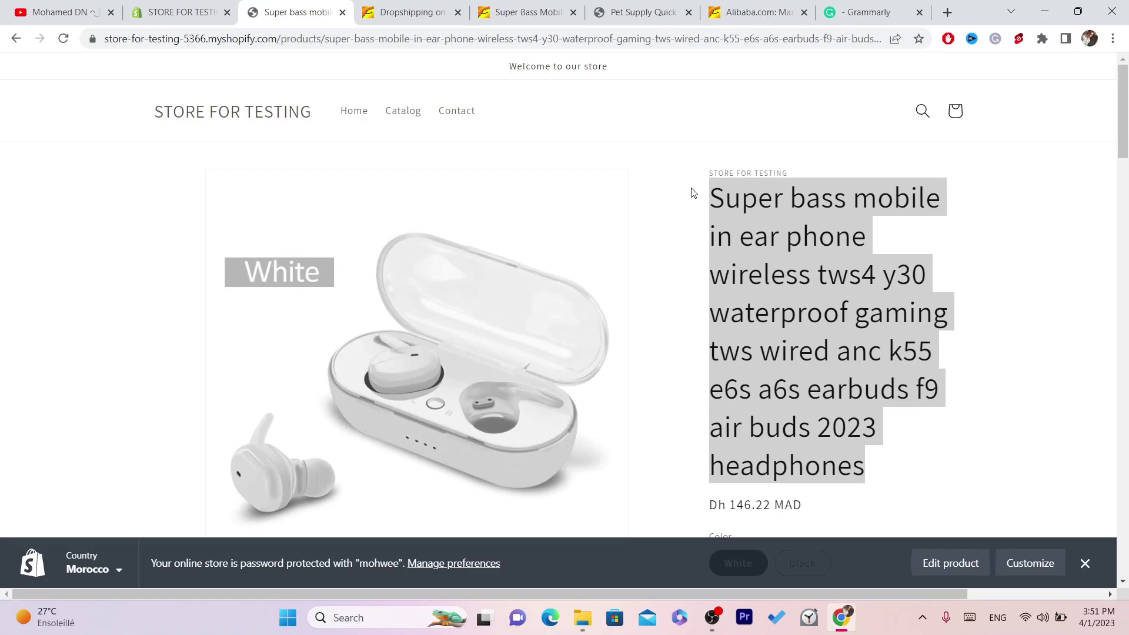
pyautogui.click(694, 193)
pyautogui.click(421, 5)
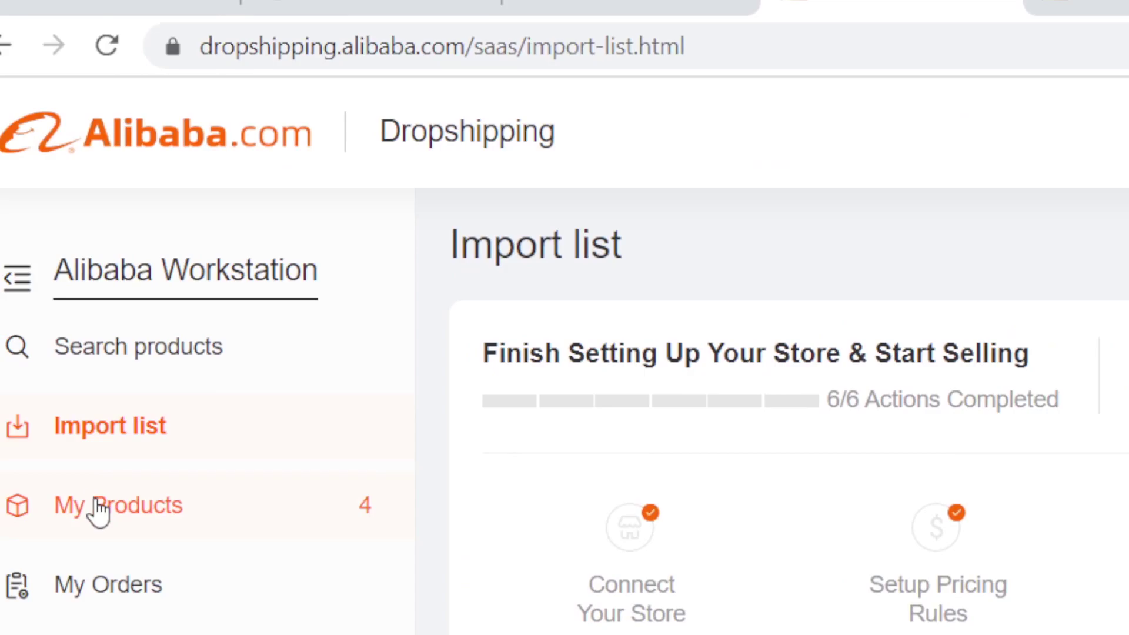
# Go via My Products to My Orders, confirming 0 orders in every status and reading the VAT notice
pyautogui.click(97, 505)
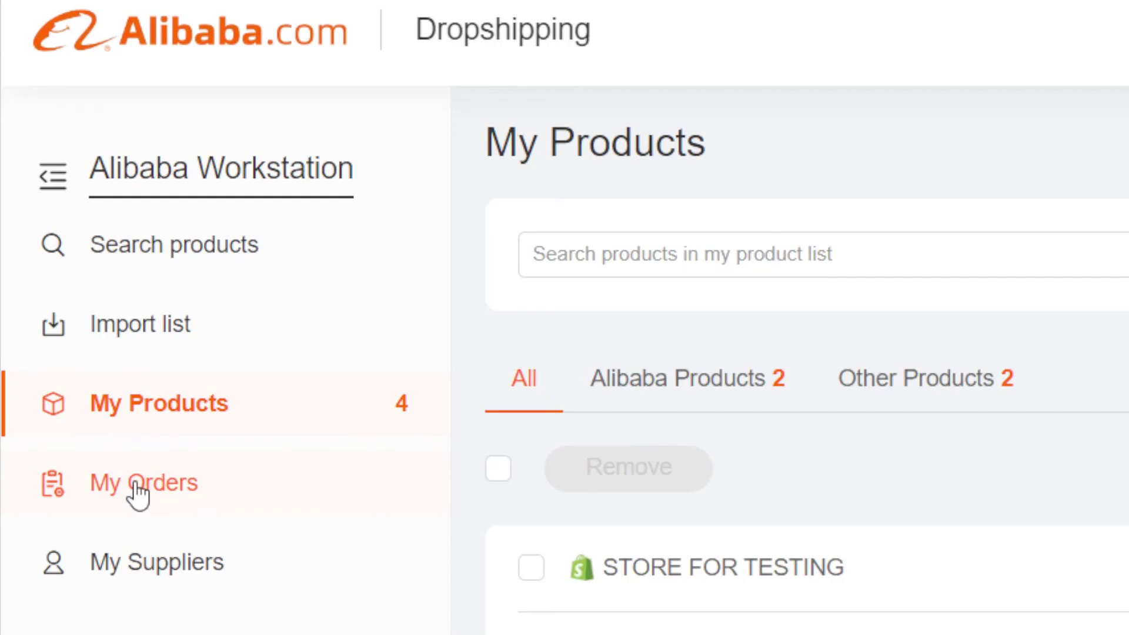
pyautogui.click(62, 279)
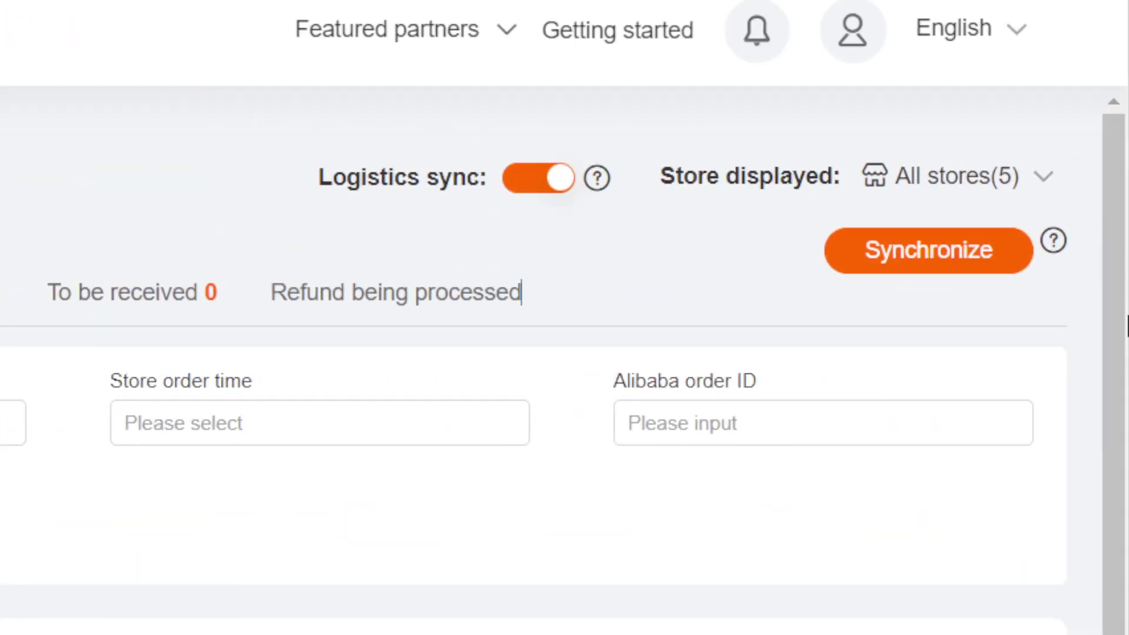
pyautogui.moveTo(1127, 323); pyautogui.dragTo(93, 542)
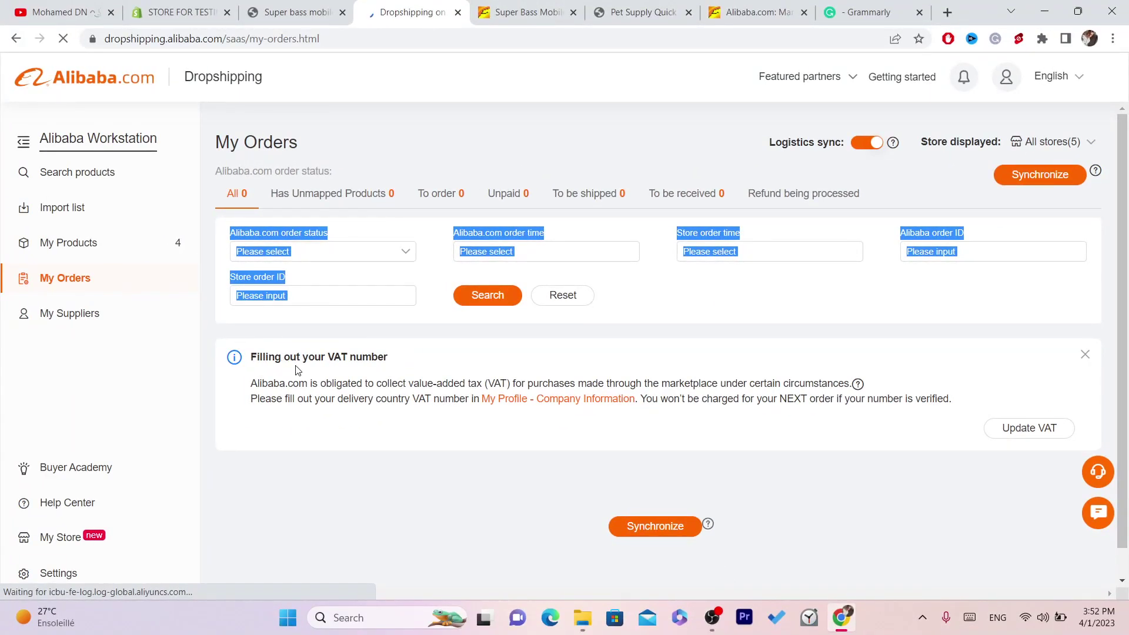
pyautogui.click(251, 6)
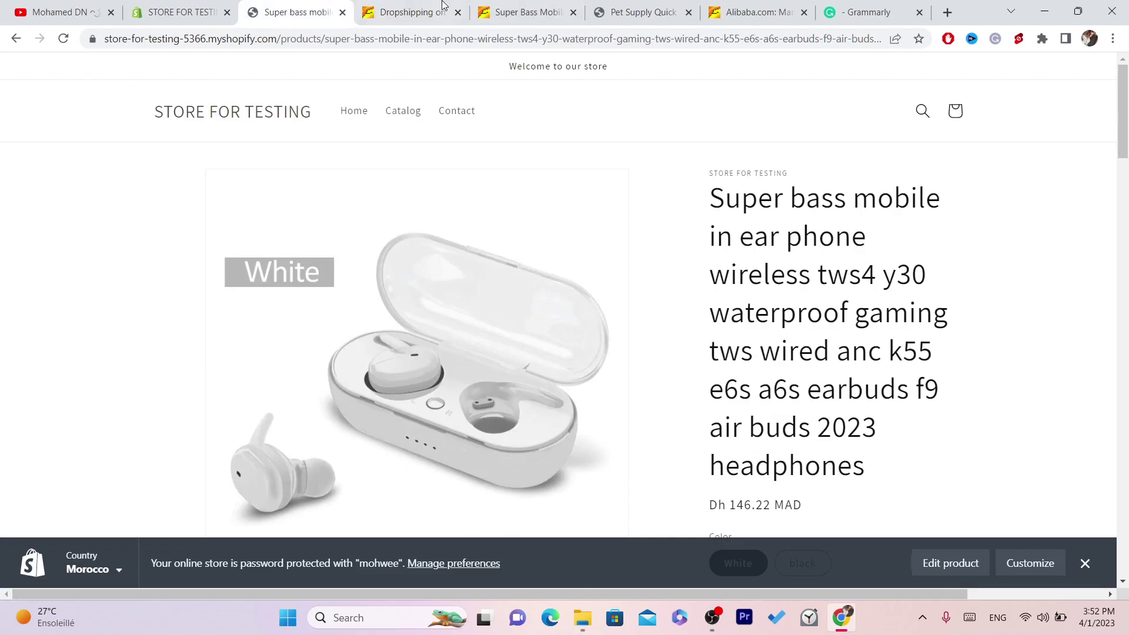
pyautogui.click(412, 12)
pyautogui.click(310, 413)
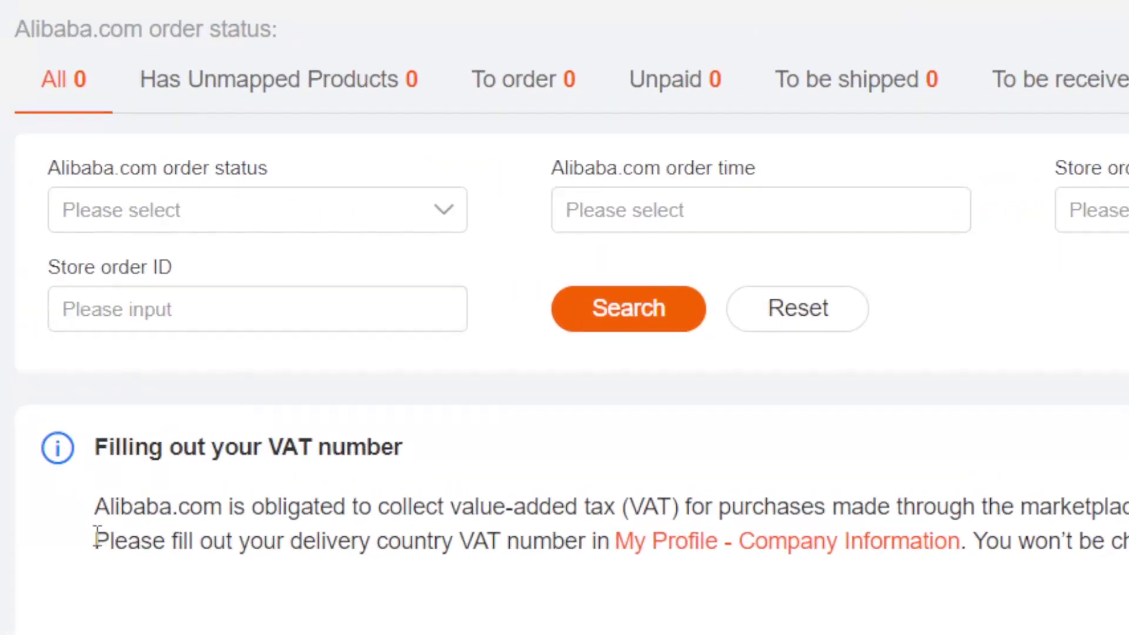
pyautogui.moveTo(204, 487); pyautogui.dragTo(301, 501)
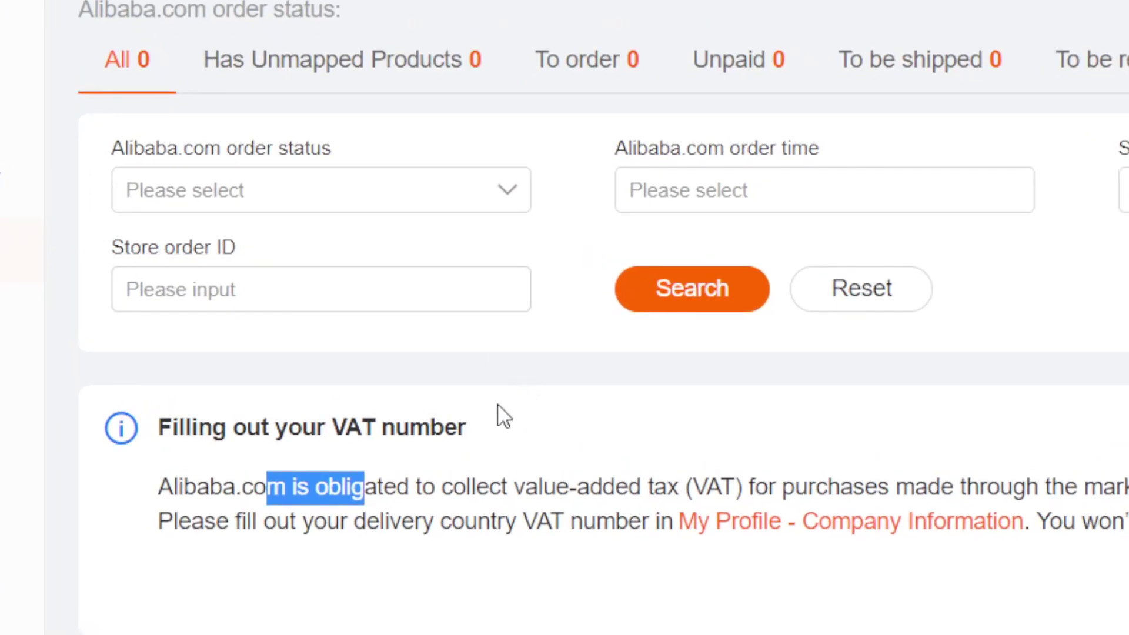
pyautogui.tripleClick(451, 507)
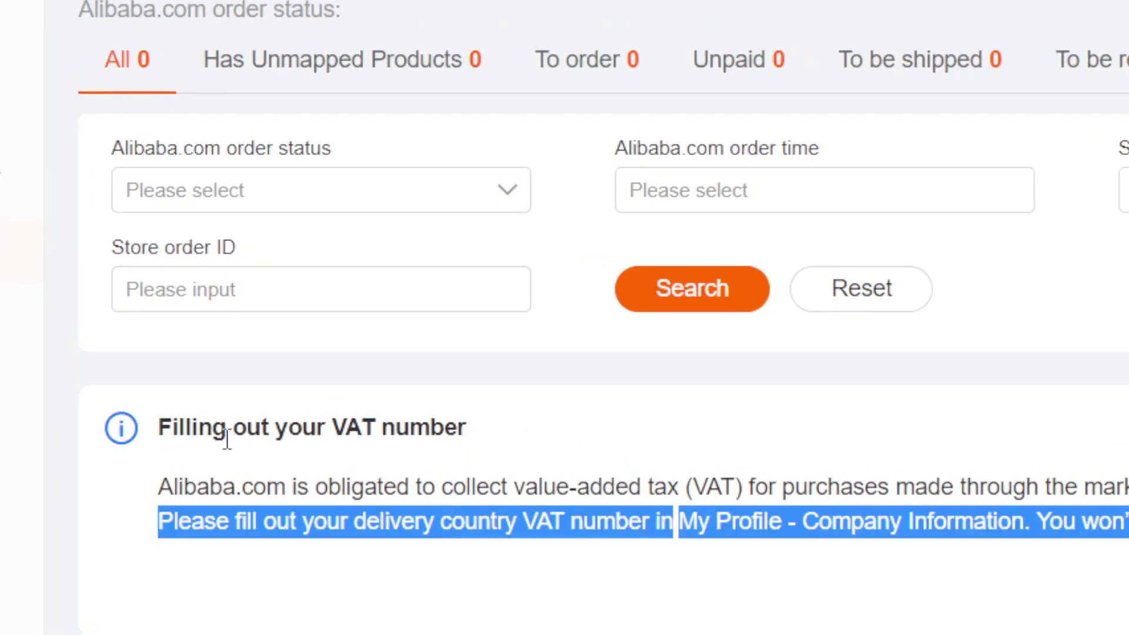
pyautogui.moveTo(144, 462); pyautogui.dragTo(1128, 509)
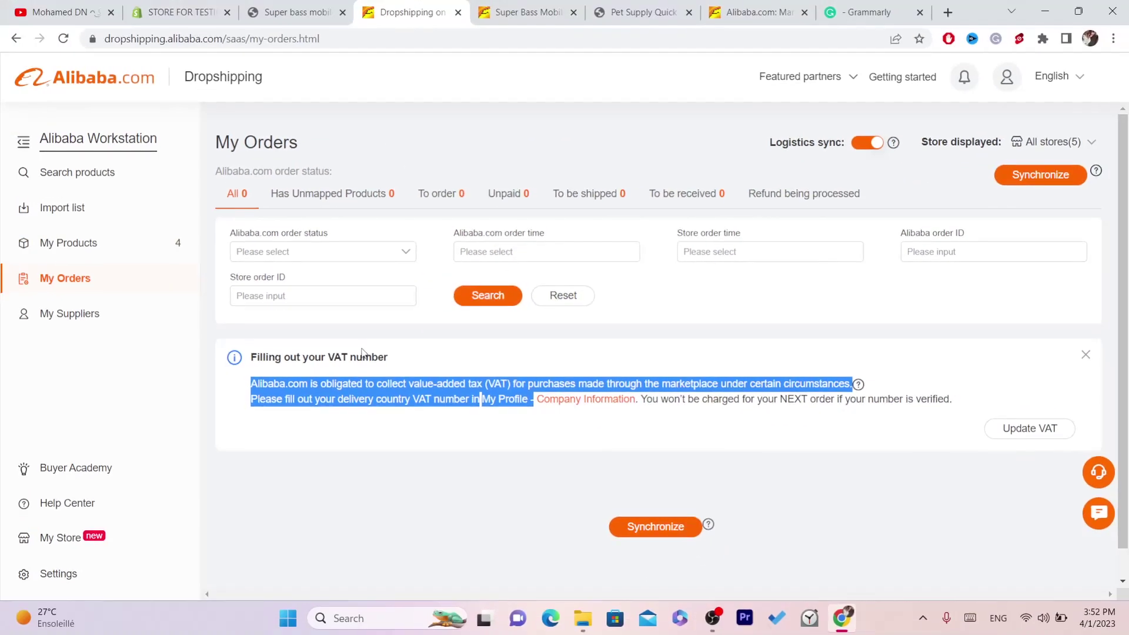
pyautogui.moveTo(247, 358); pyautogui.dragTo(467, 364)
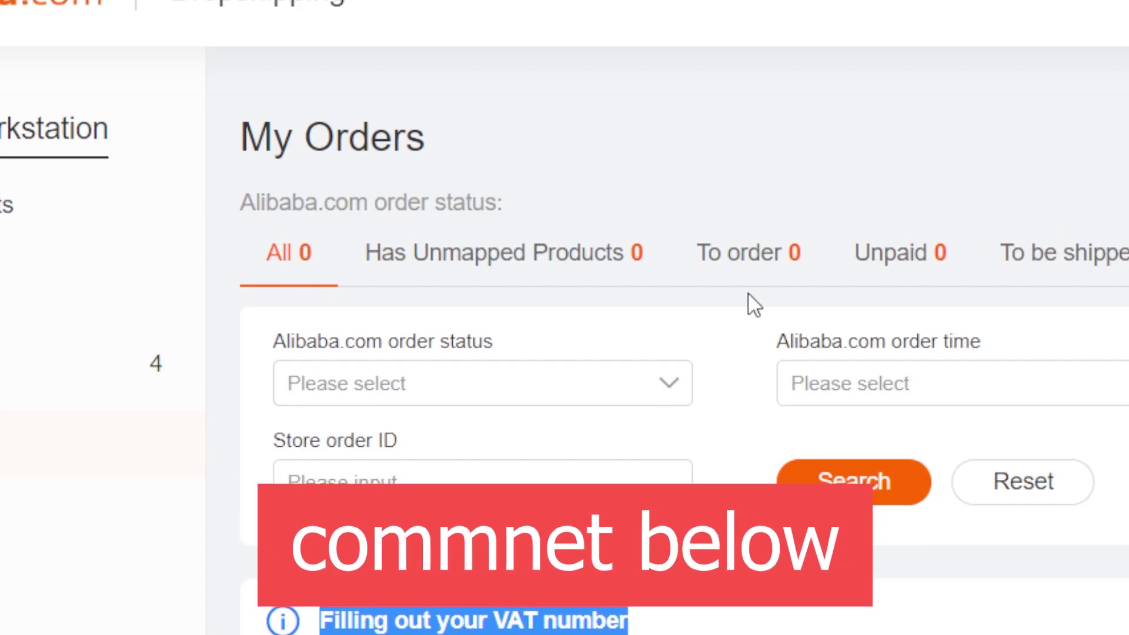
pyautogui.tripleClick(458, 341)
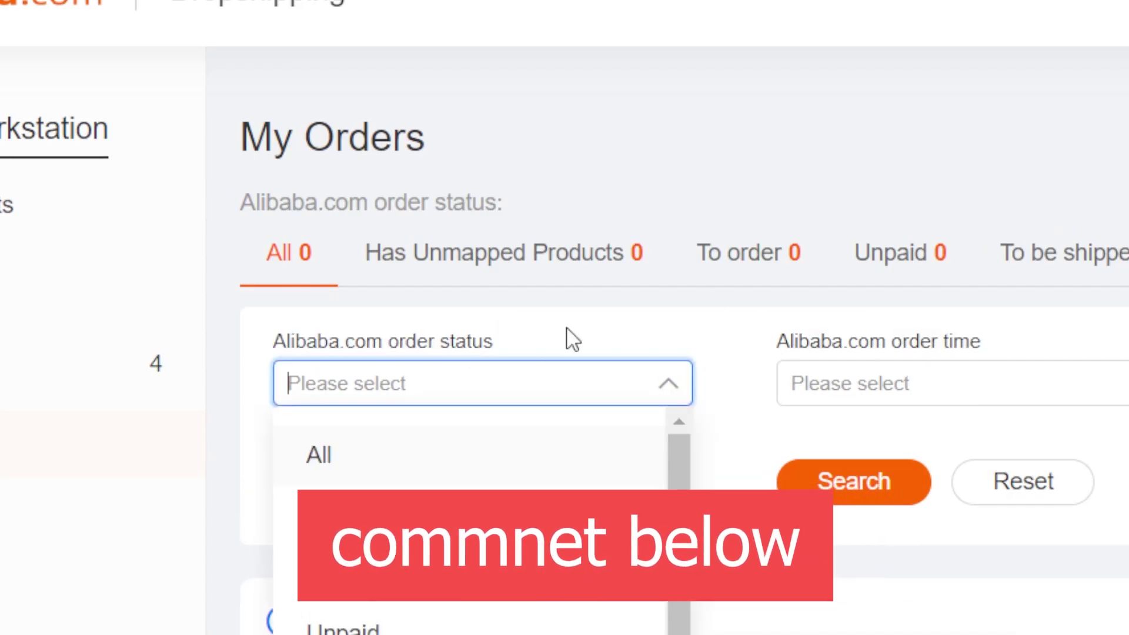
pyautogui.click(573, 339)
pyautogui.moveTo(1033, 33)
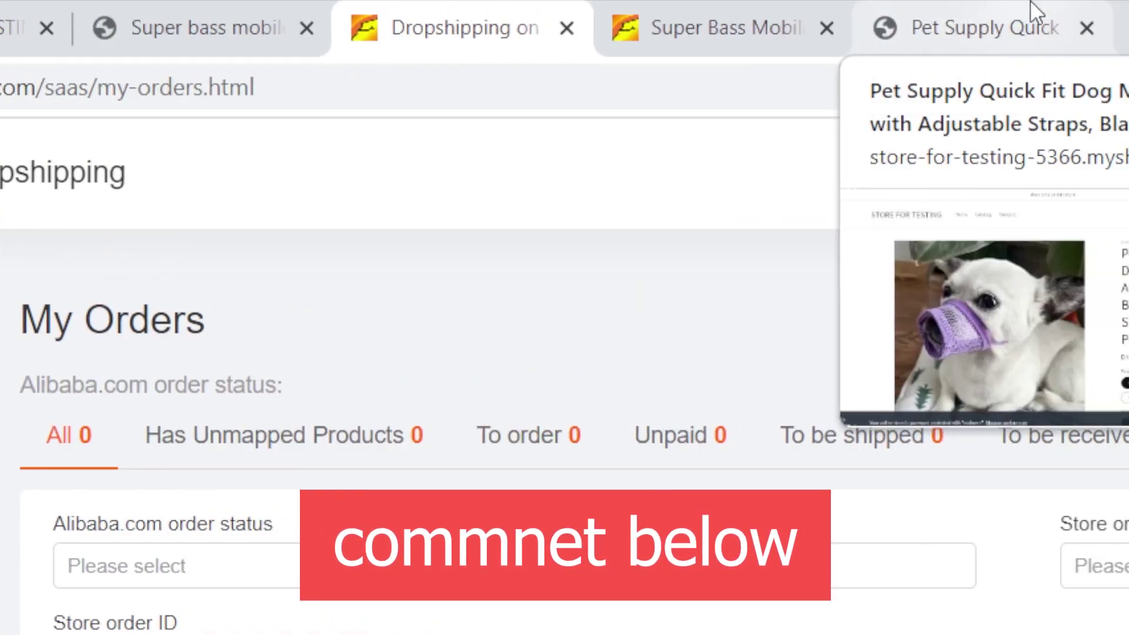